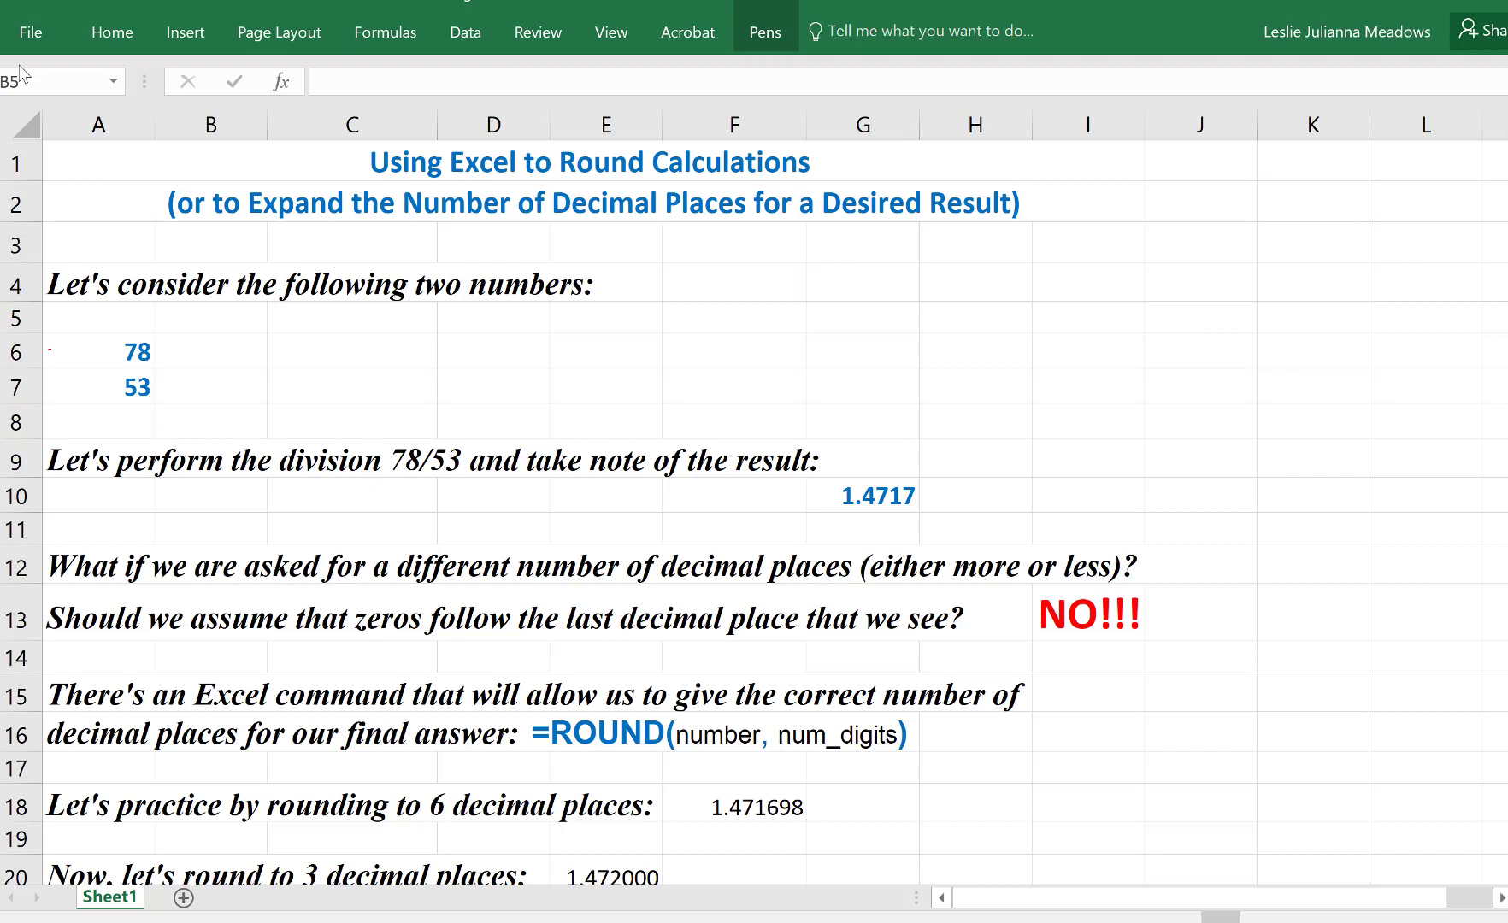
Step: Circle the numbers 78 and 53 in cells A6 and A7 with red ink
{"action": "mouse_move", "coordinate": [162, 330]}
{"action": "left_mouse_down"}
{"action": "mouse_move", "coordinate": [96, 357]}
{"action": "mouse_move", "coordinate": [171, 340]}
{"action": "mouse_move", "coordinate": [166, 327]}
{"action": "mouse_move", "coordinate": [129, 417]}
{"action": "mouse_move", "coordinate": [120, 374]}
{"action": "left_mouse_up"}
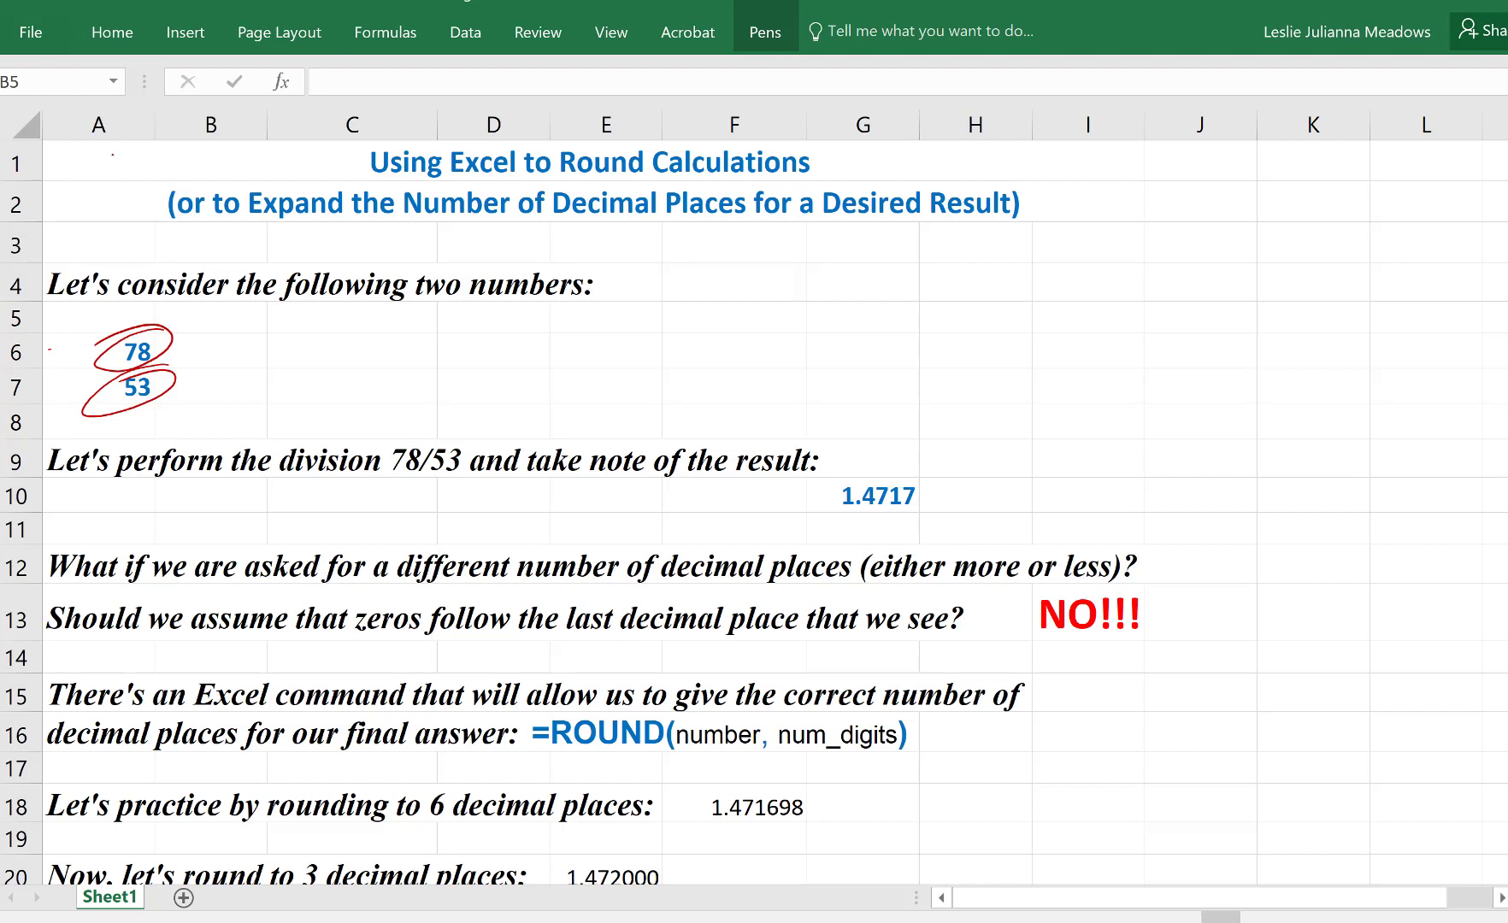
{"action": "mouse_move", "coordinate": [112, 142]}
{"action": "left_mouse_down"}
{"action": "mouse_move", "coordinate": [117, 319]}
{"action": "mouse_move", "coordinate": [86, 348]}
{"action": "left_mouse_up"}
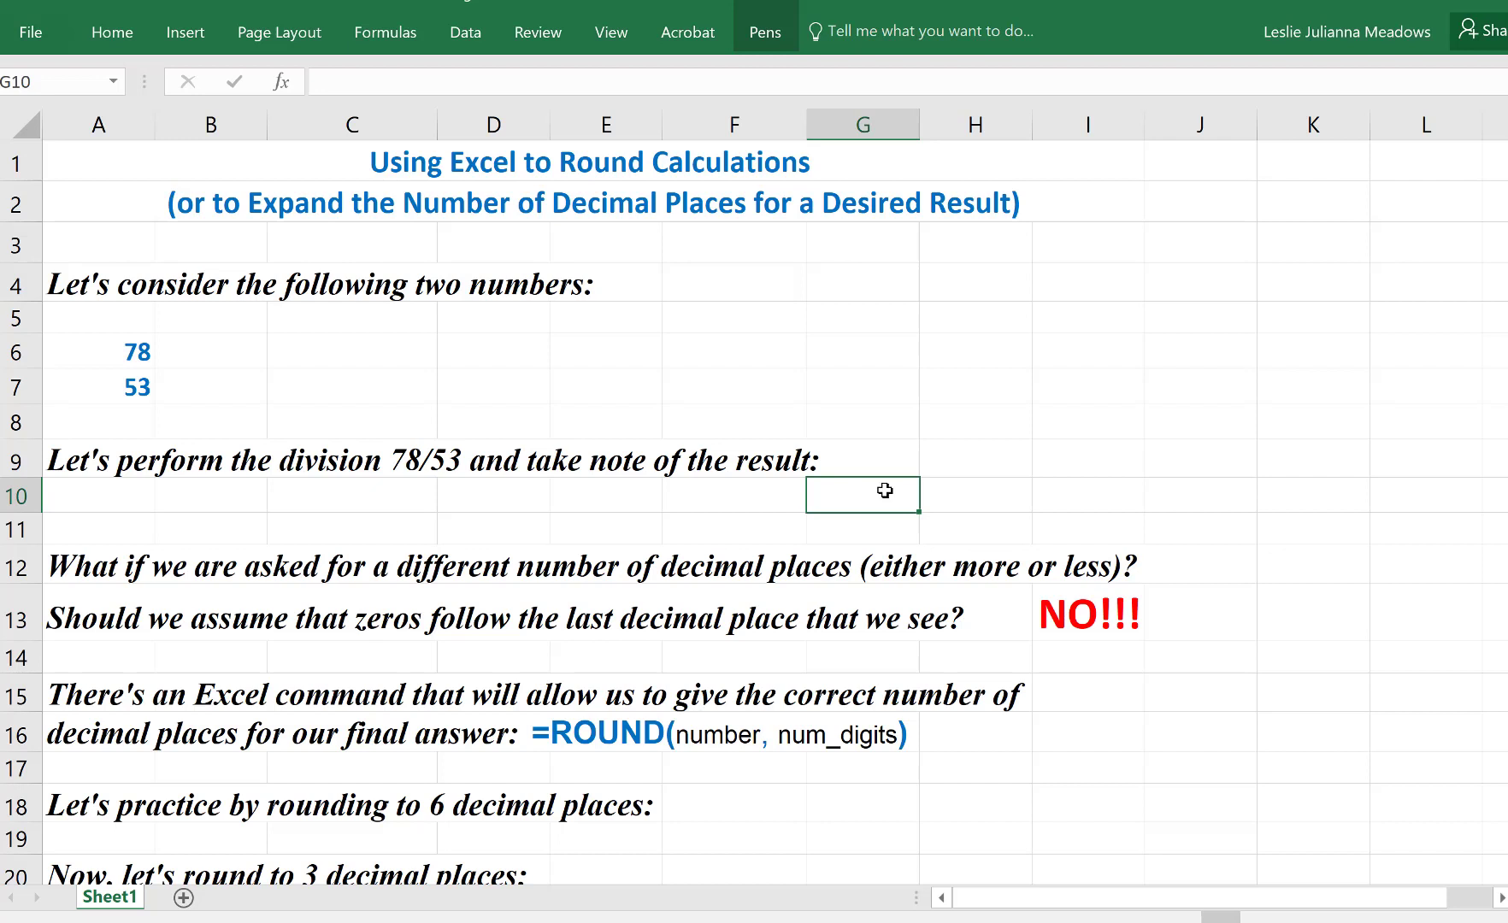
Step: Enter the formula =A6/A7 in cell G10 to divide 78 by 53
{"action": "type", "text": "="}
{"action": "left_click", "coordinate": [130, 351]}
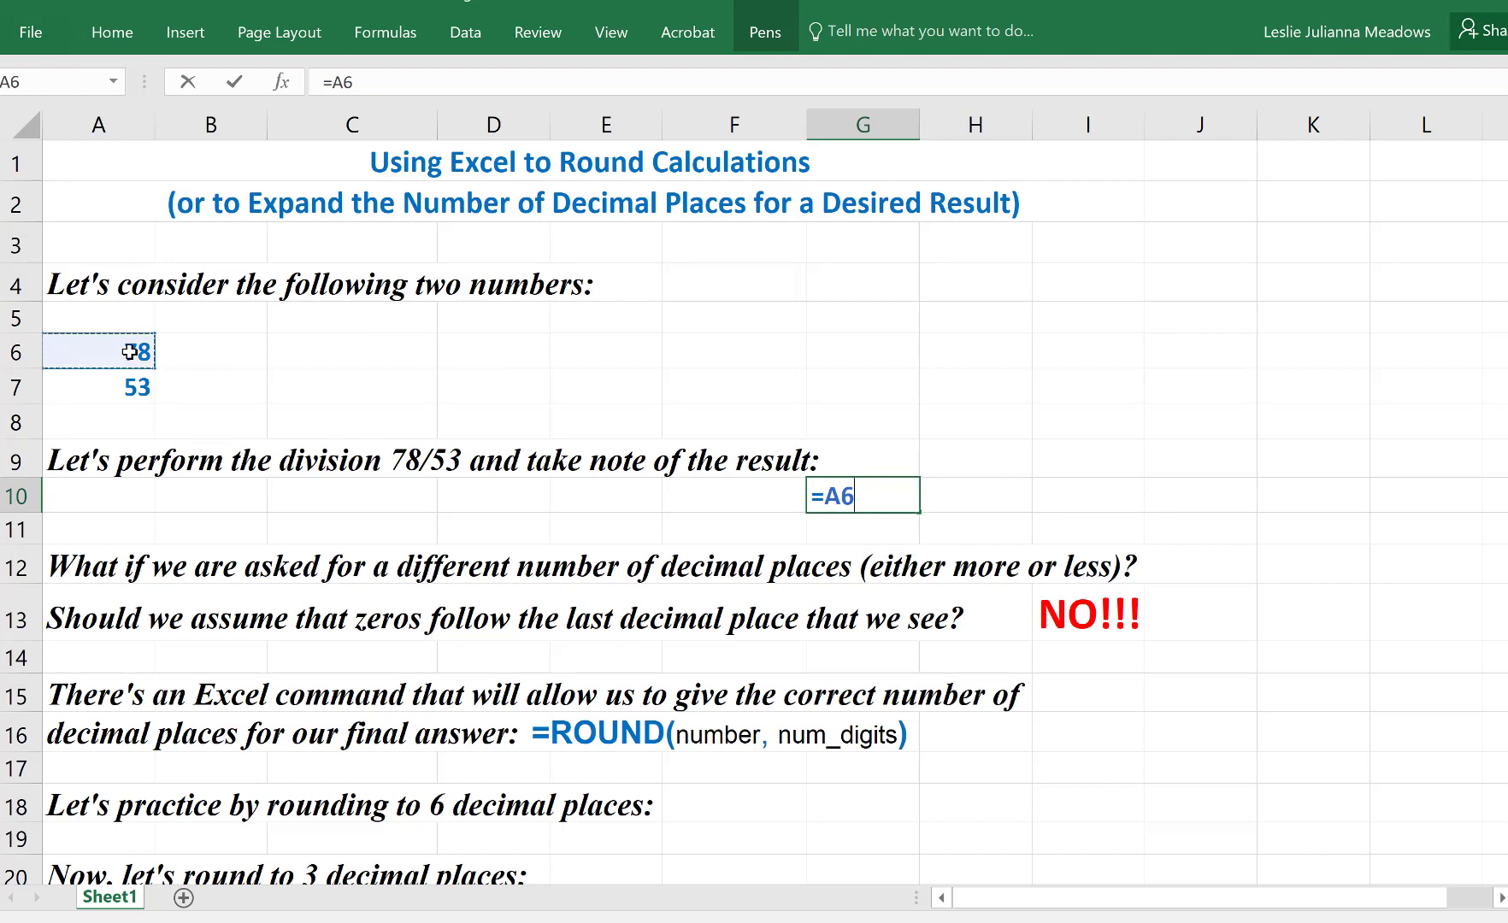
{"action": "type", "text": "/"}
{"action": "left_click", "coordinate": [128, 389]}
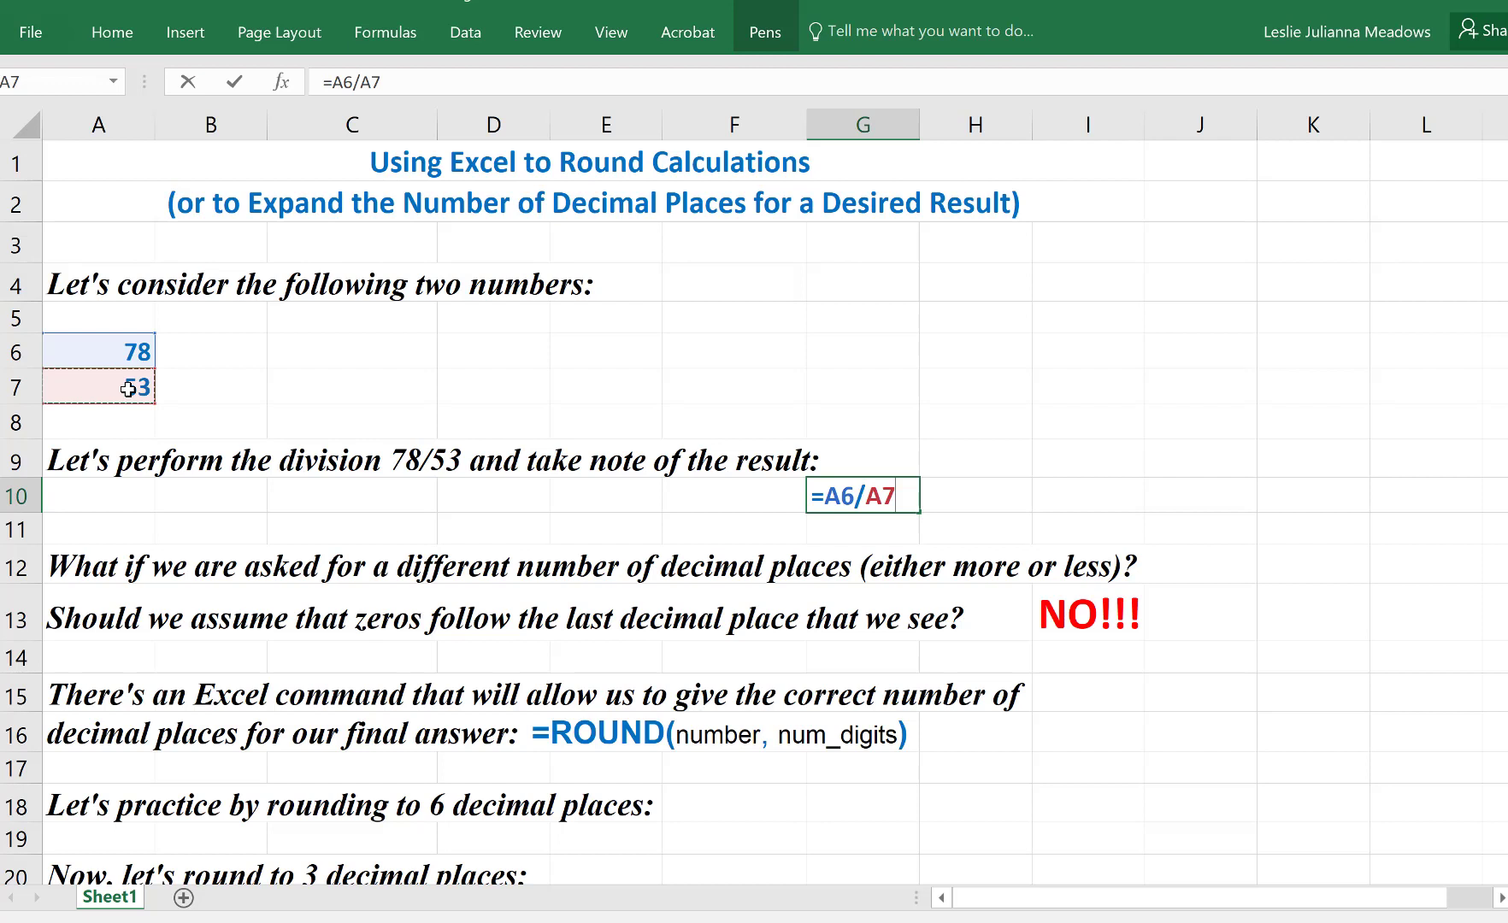
{"action": "key", "text": "Return"}
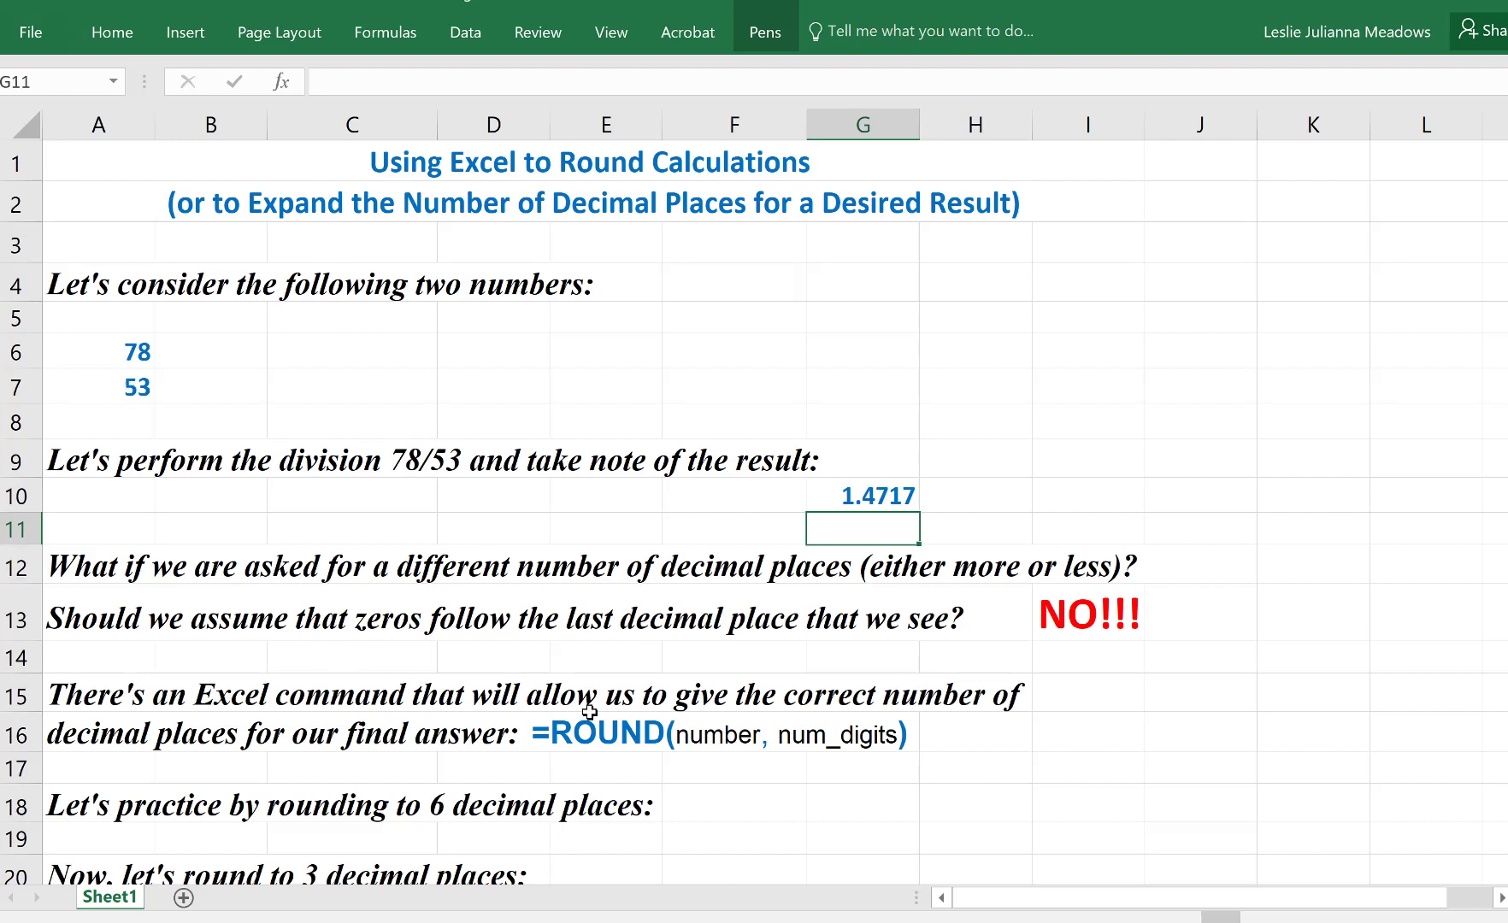
Step: Enter =ROUND(G10,6) in cell F18 to round the division result to six decimal places
{"action": "left_click", "coordinate": [738, 810]}
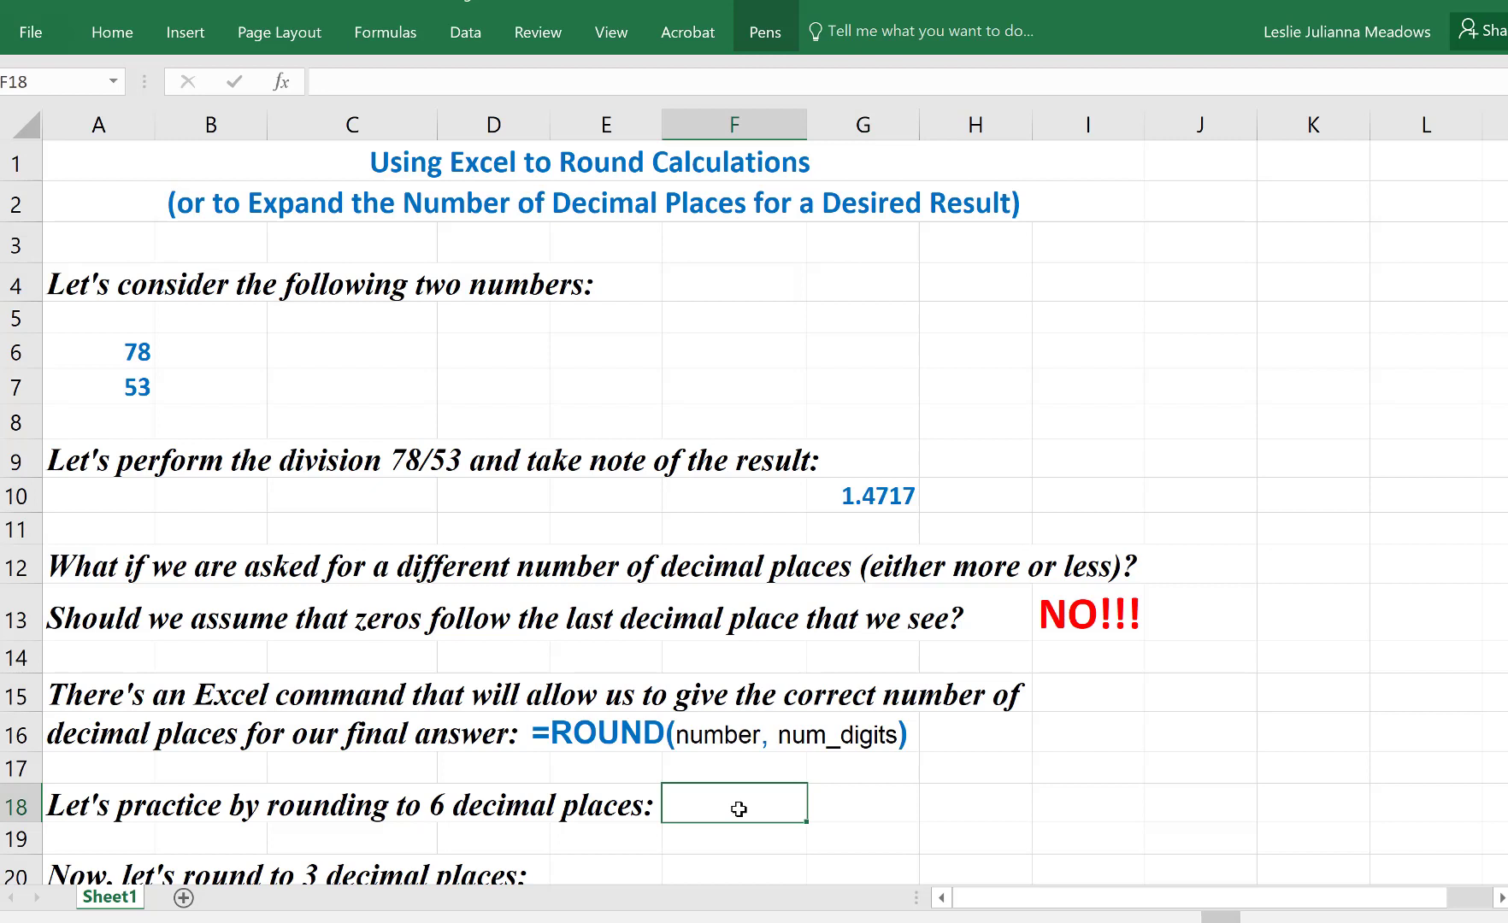
{"action": "type", "text": "=roun"}
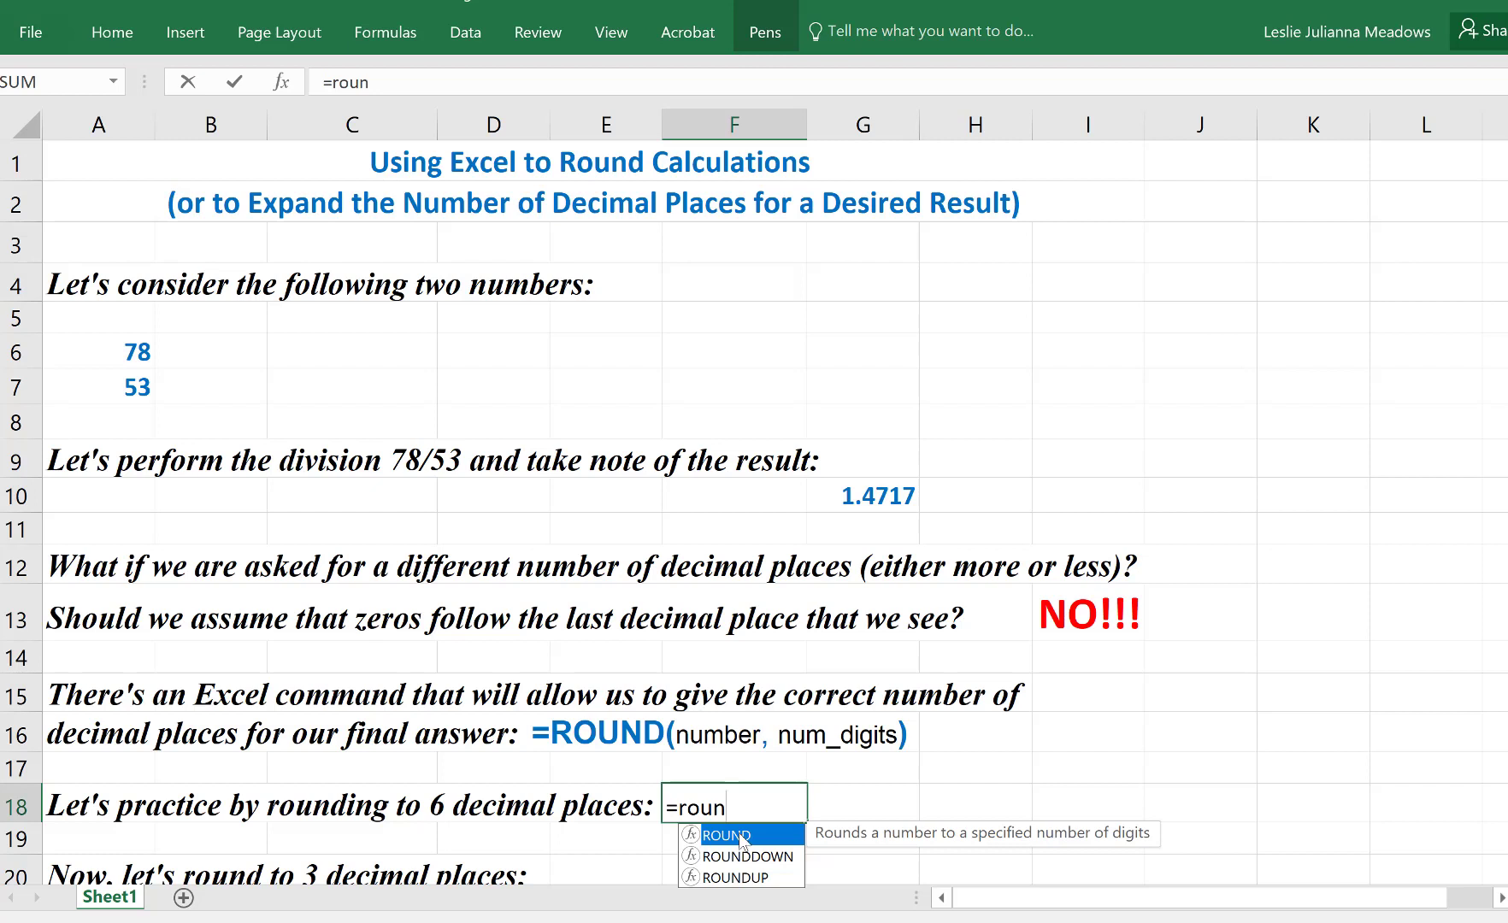
{"action": "double_click", "coordinate": [741, 838]}
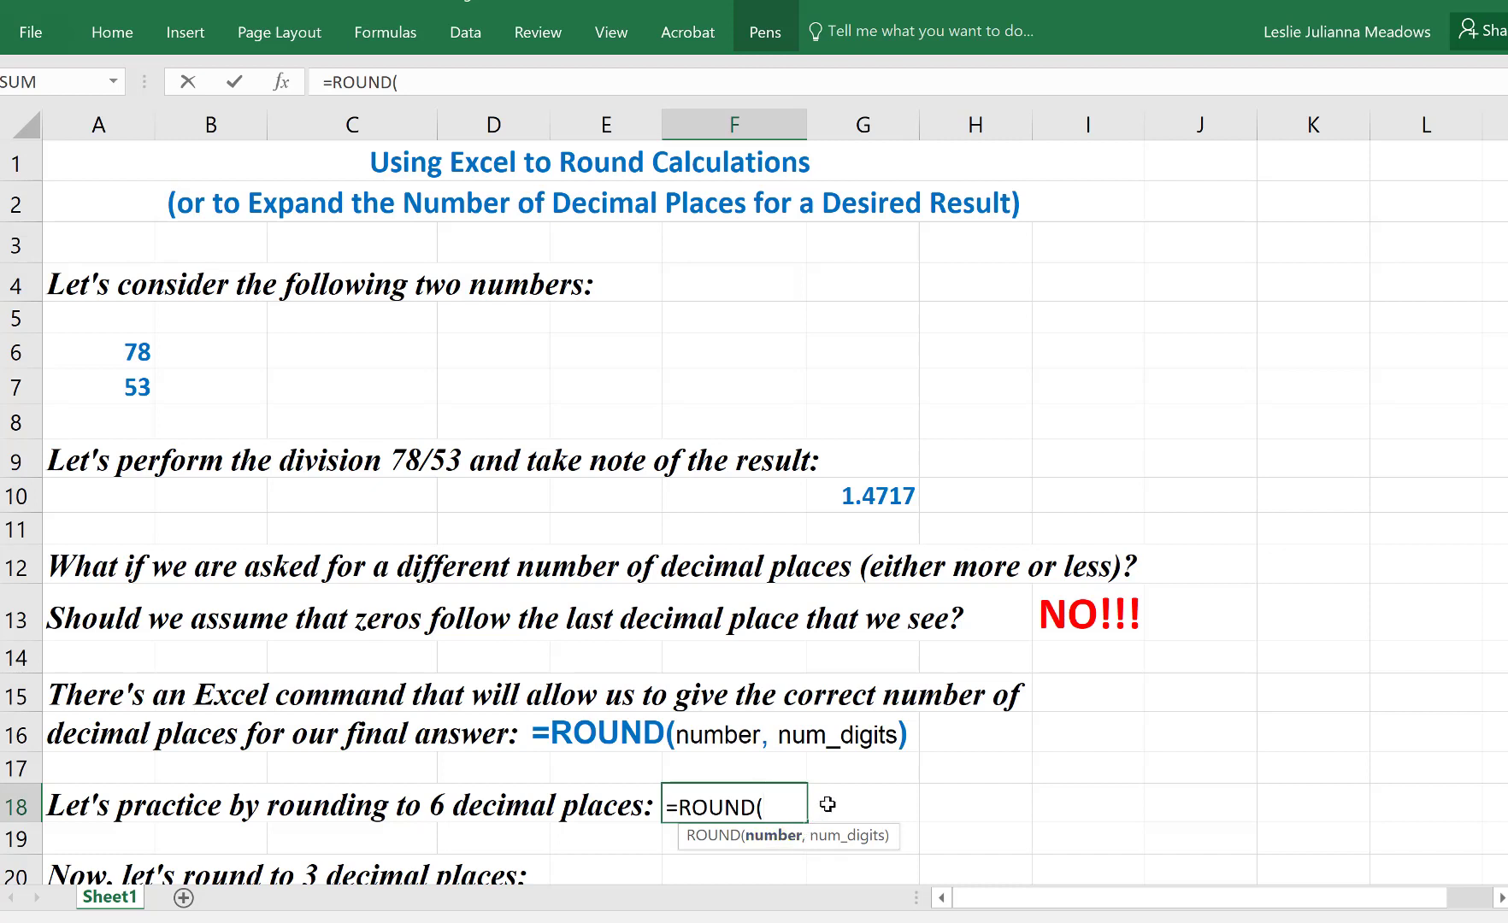
{"action": "left_click", "coordinate": [881, 500]}
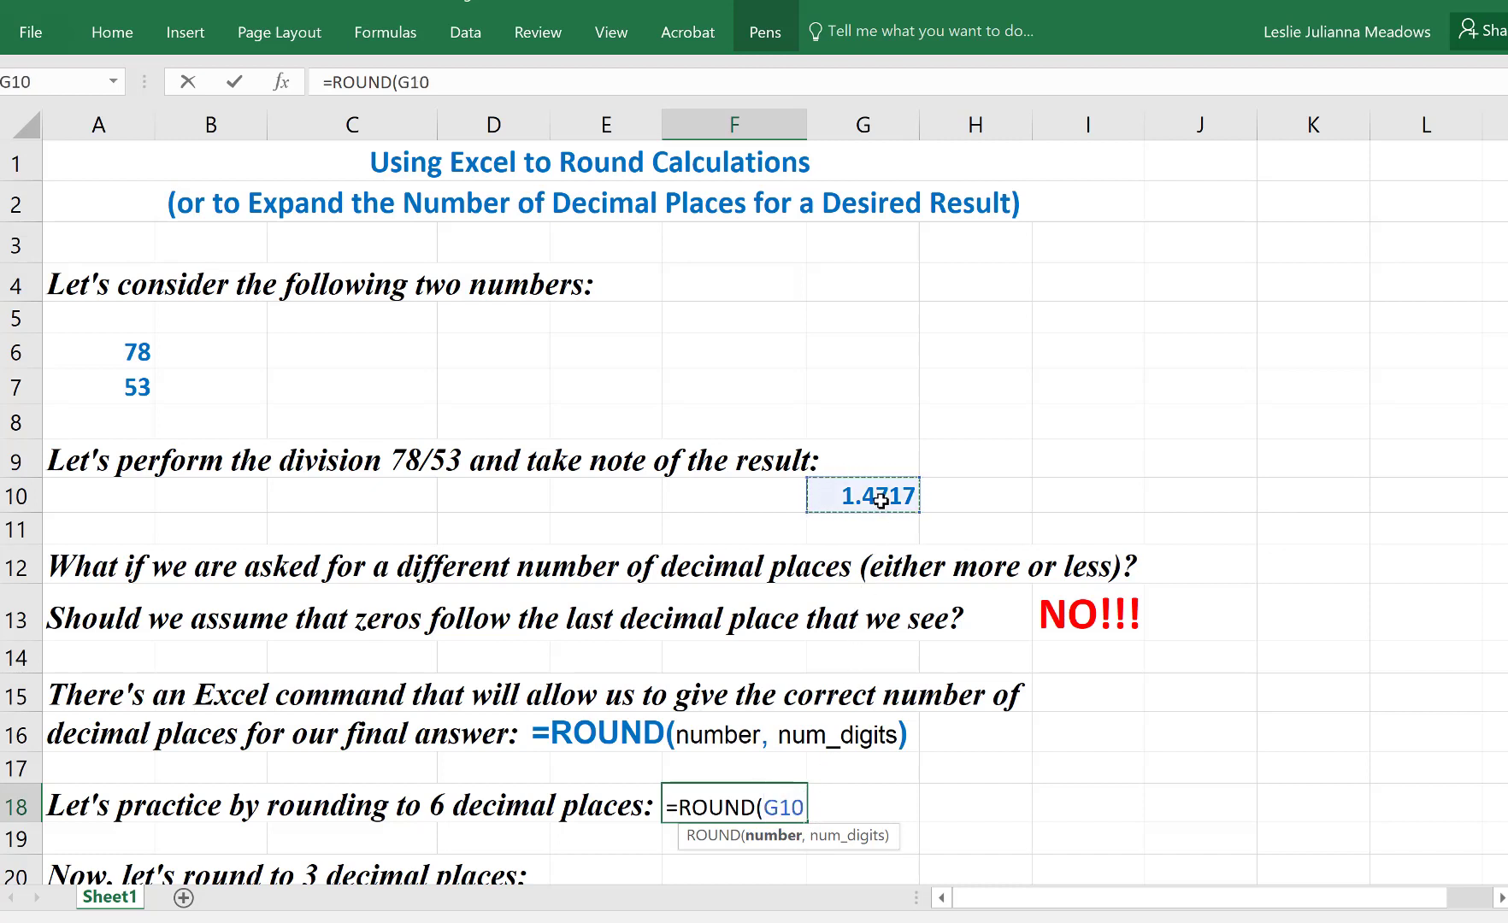
{"action": "type", "text": ","}
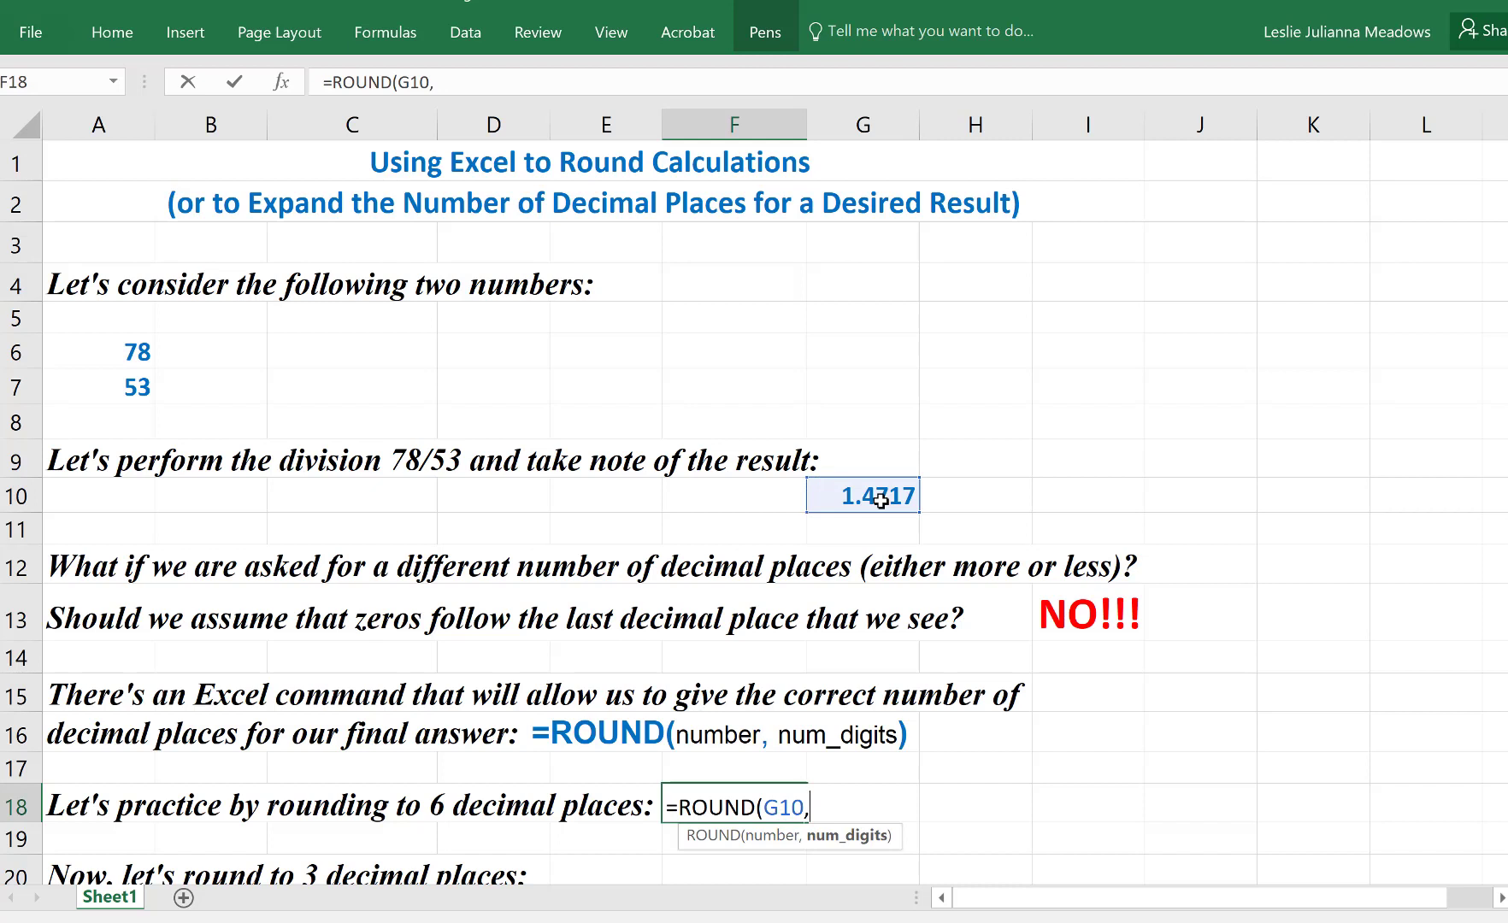
{"action": "type", "text": "6)"}
{"action": "key", "text": "Return"}
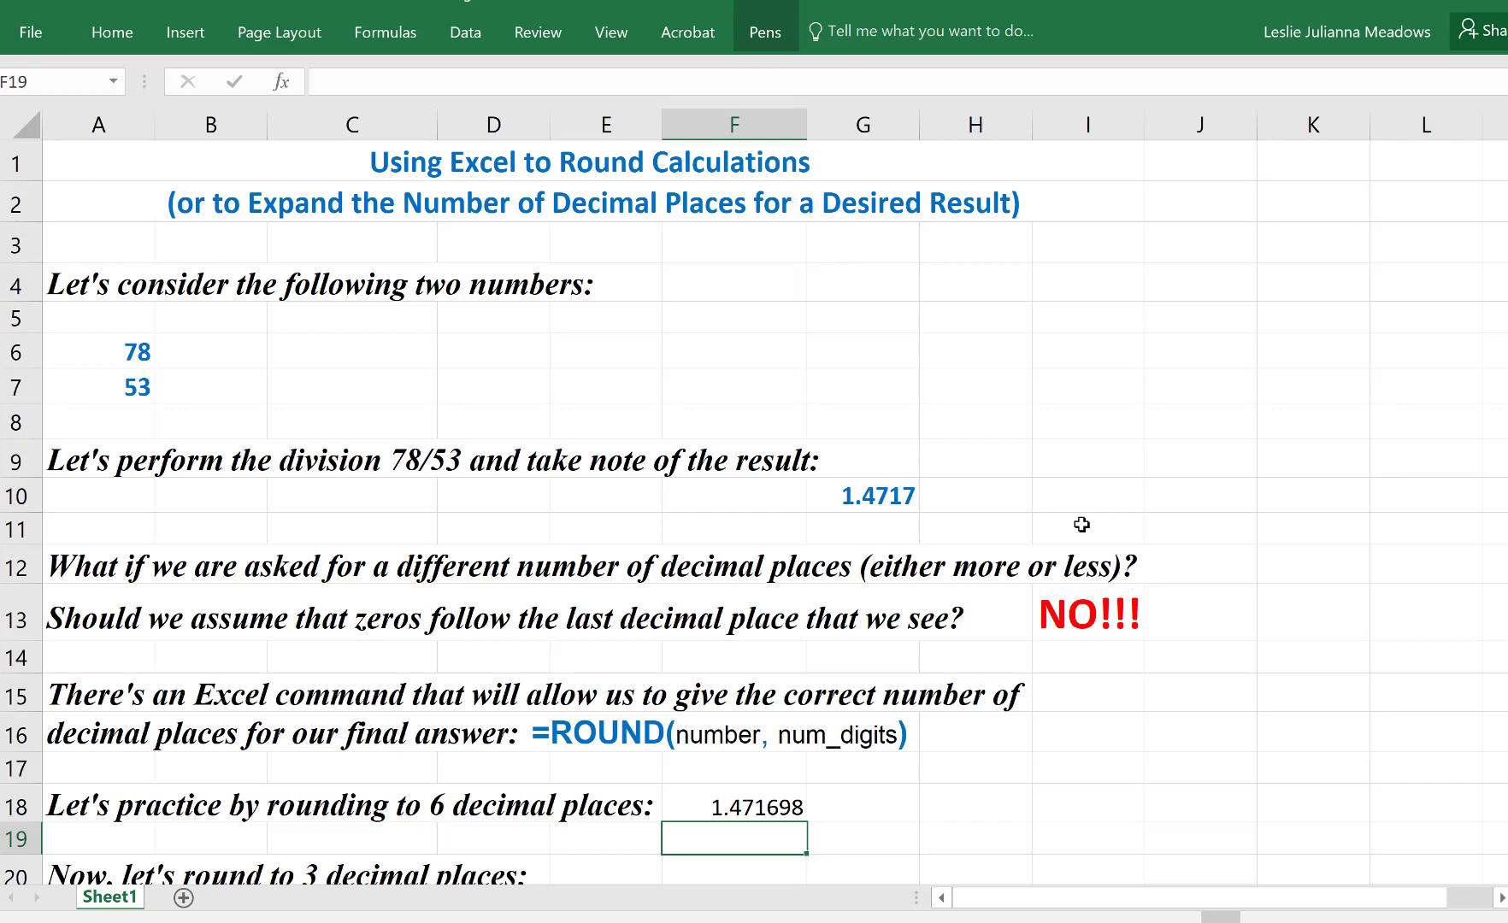
Step: Enter =ROUND(G10,3) in cell D21 to round the division result to three decimal places
{"action": "scroll", "coordinate": [767, 798], "scroll_direction": "down", "scroll_amount": 2}
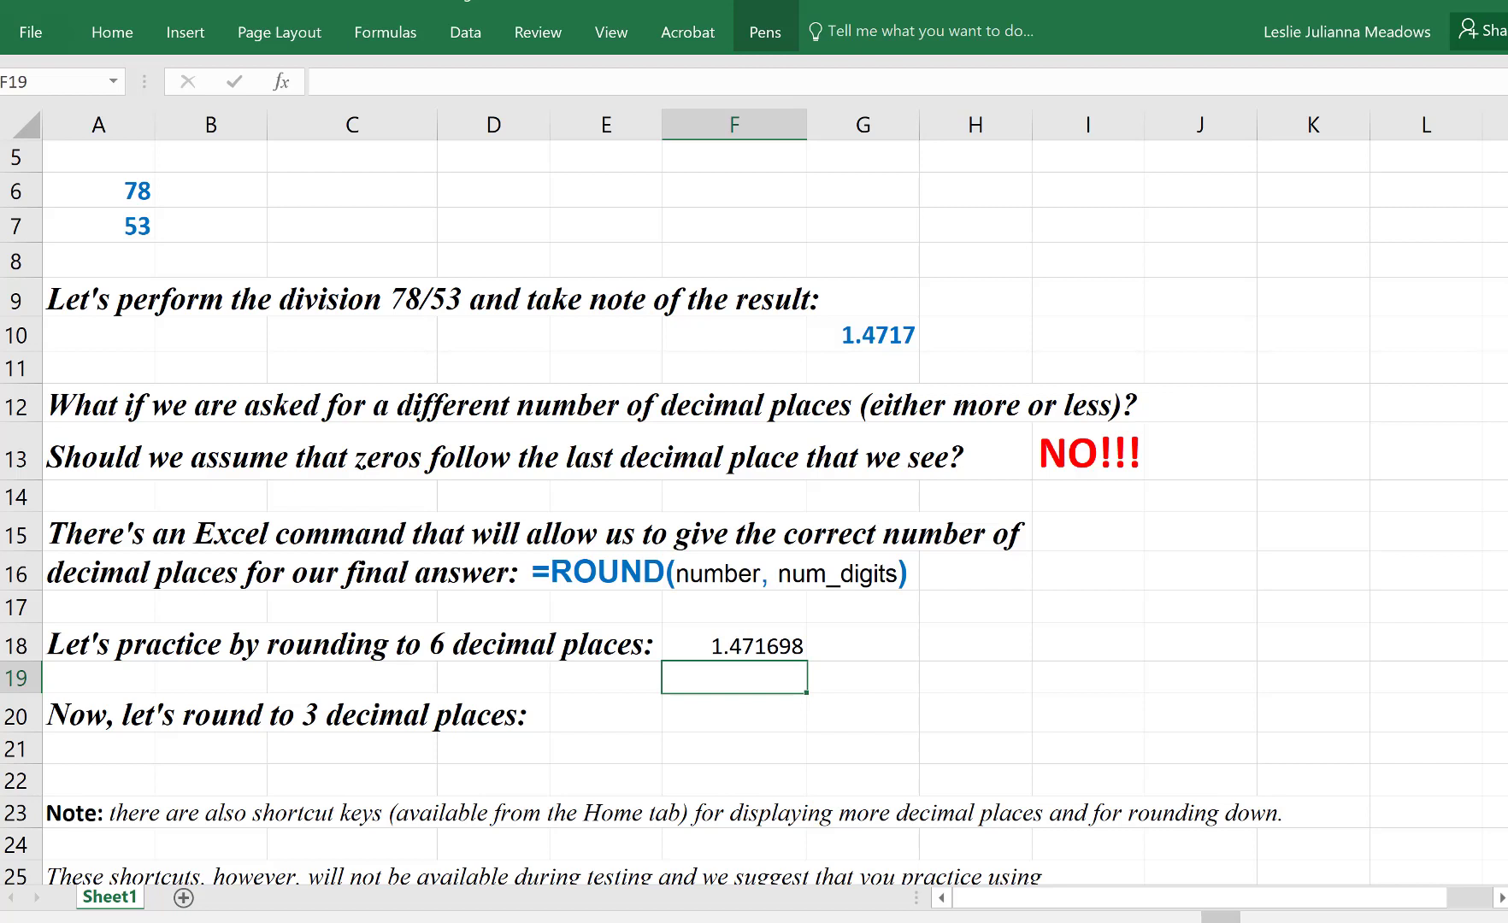
{"action": "left_click", "coordinate": [507, 743]}
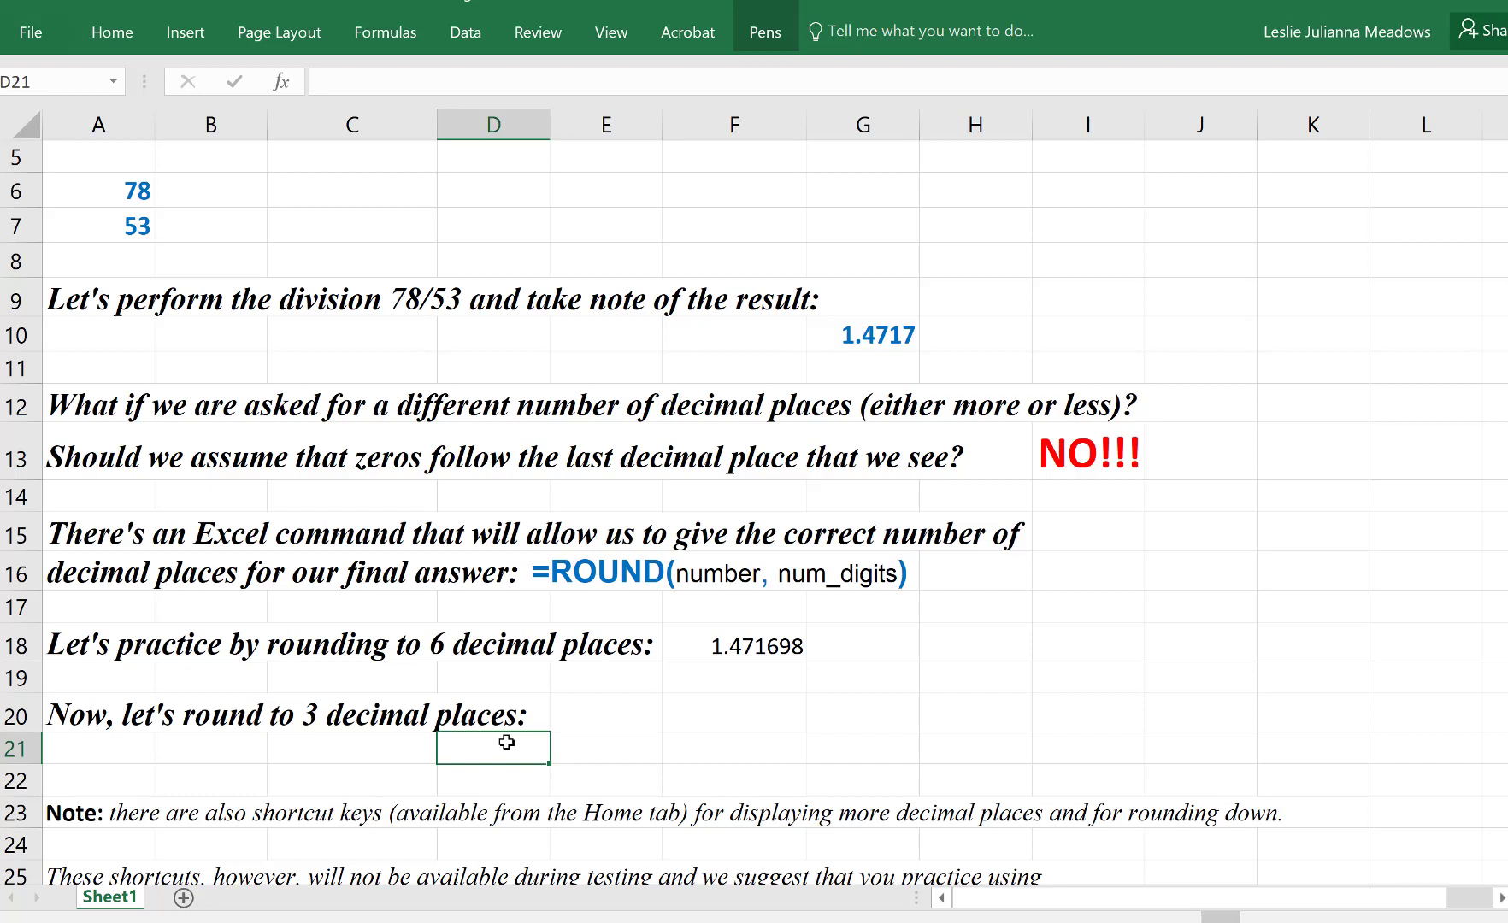
{"action": "type", "text": "=ro"}
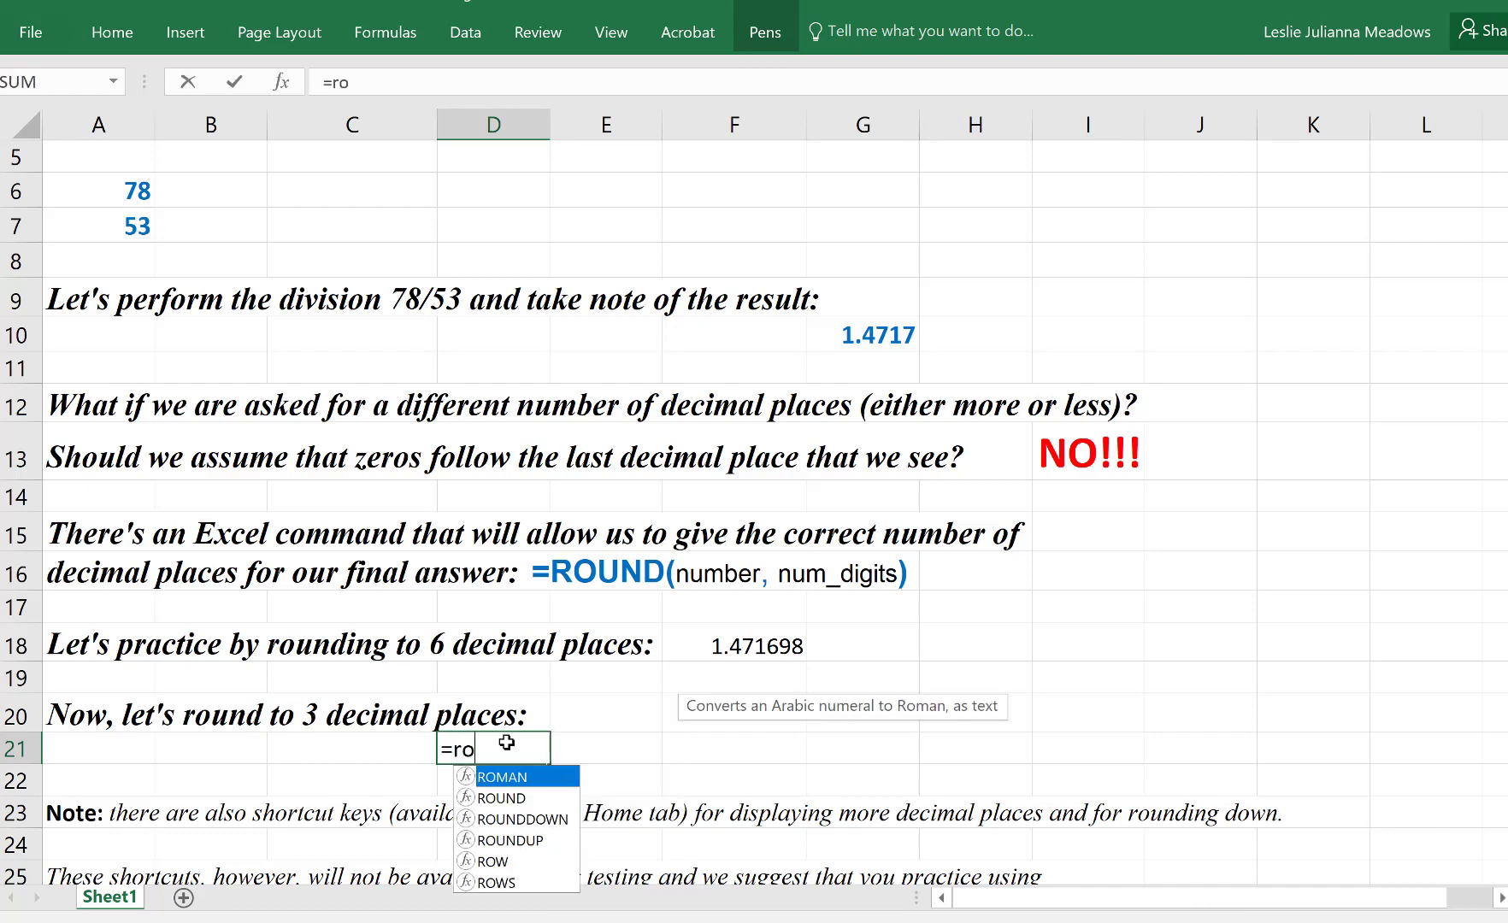
{"action": "double_click", "coordinate": [505, 798]}
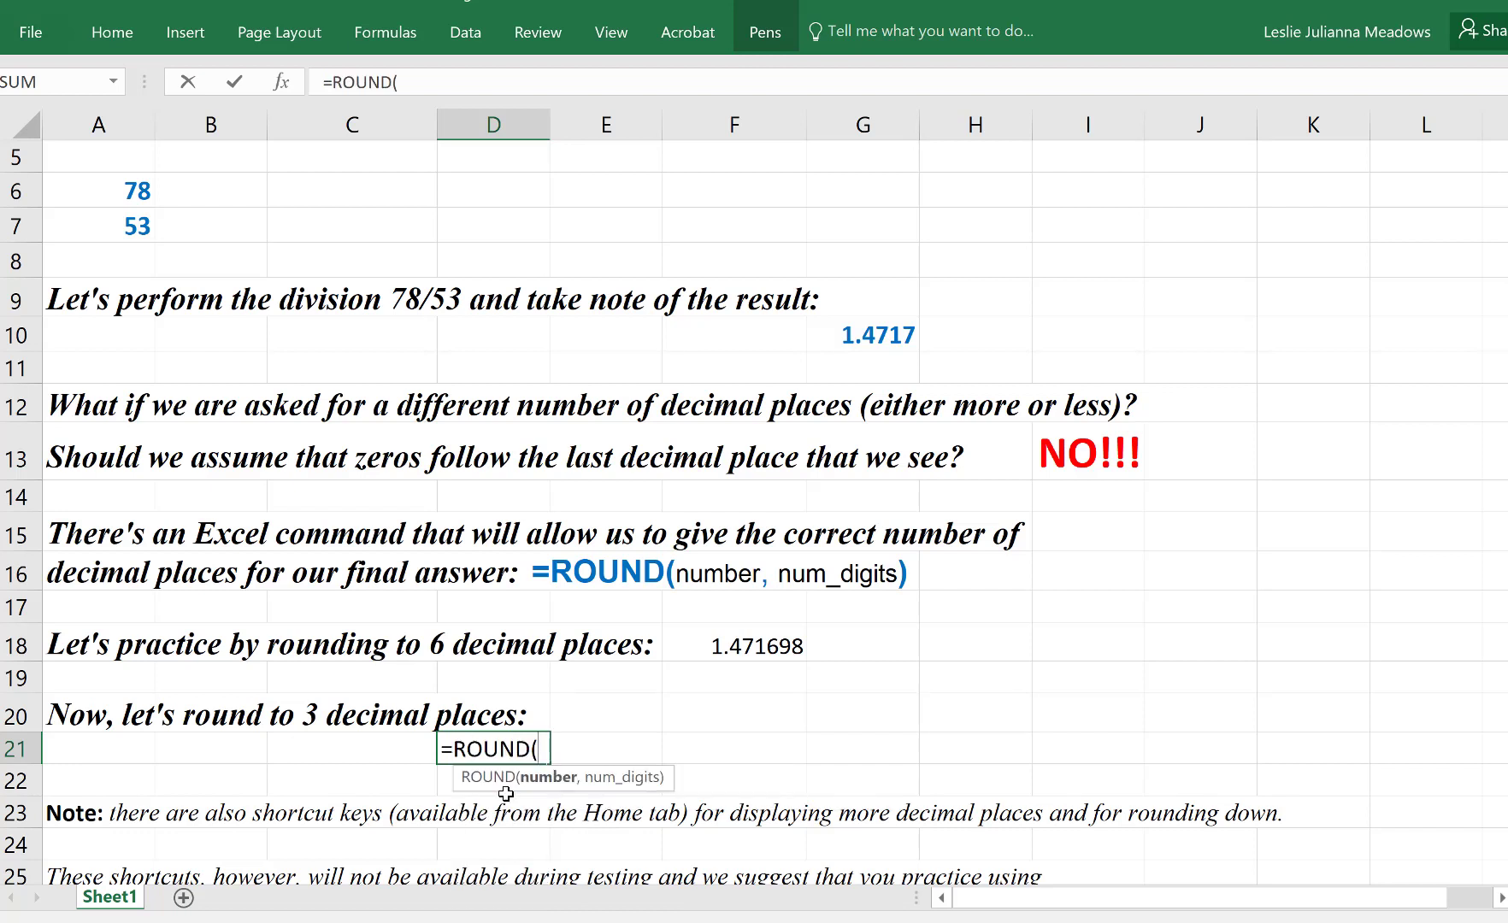
{"action": "left_click", "coordinate": [860, 341]}
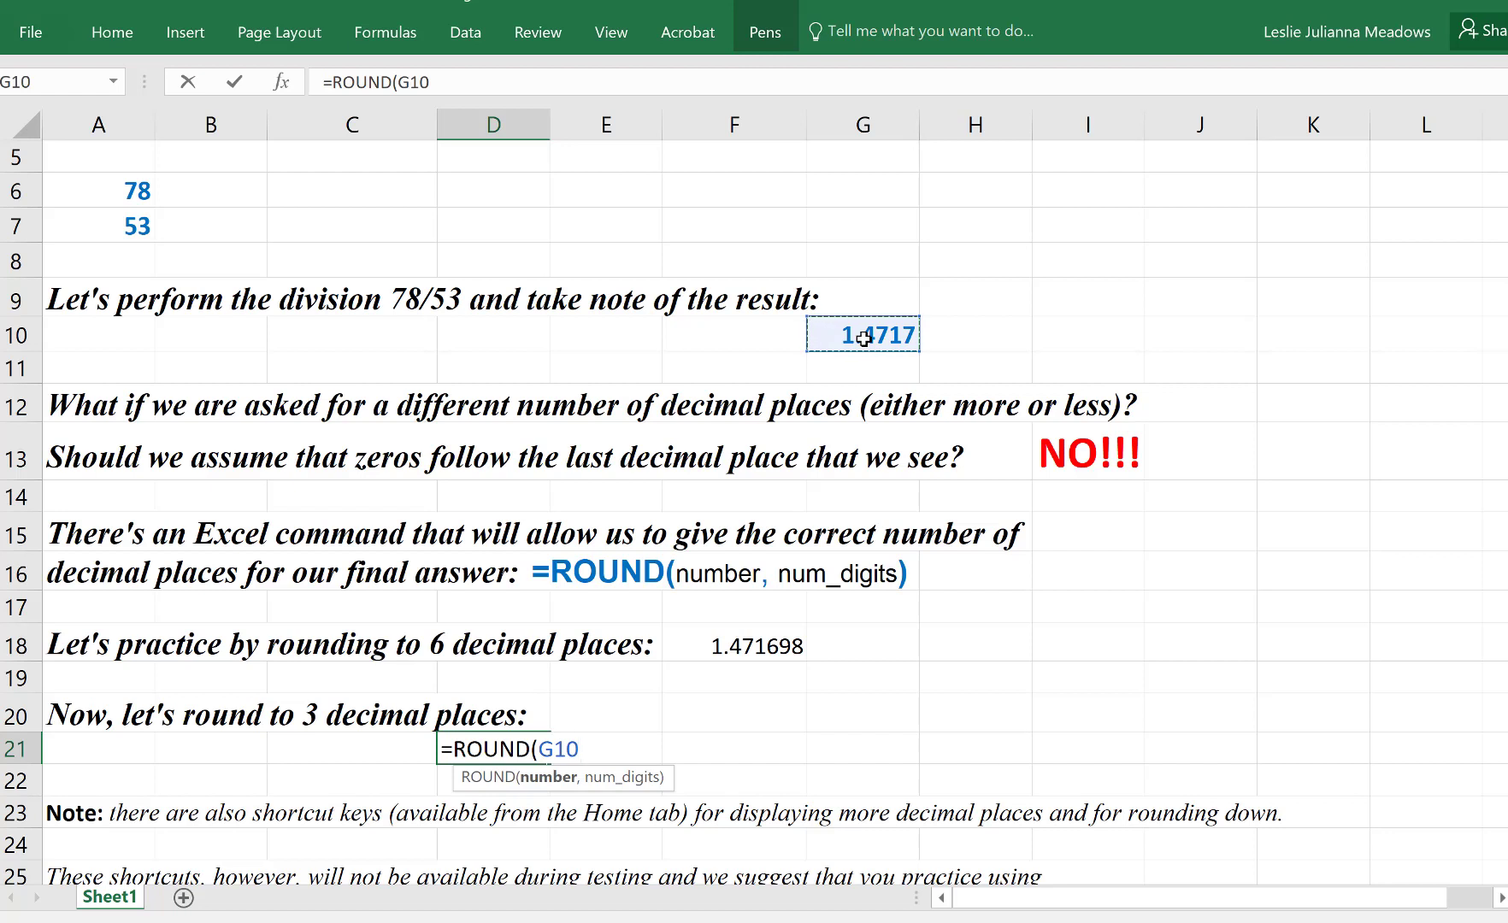
{"action": "type", "text": ","}
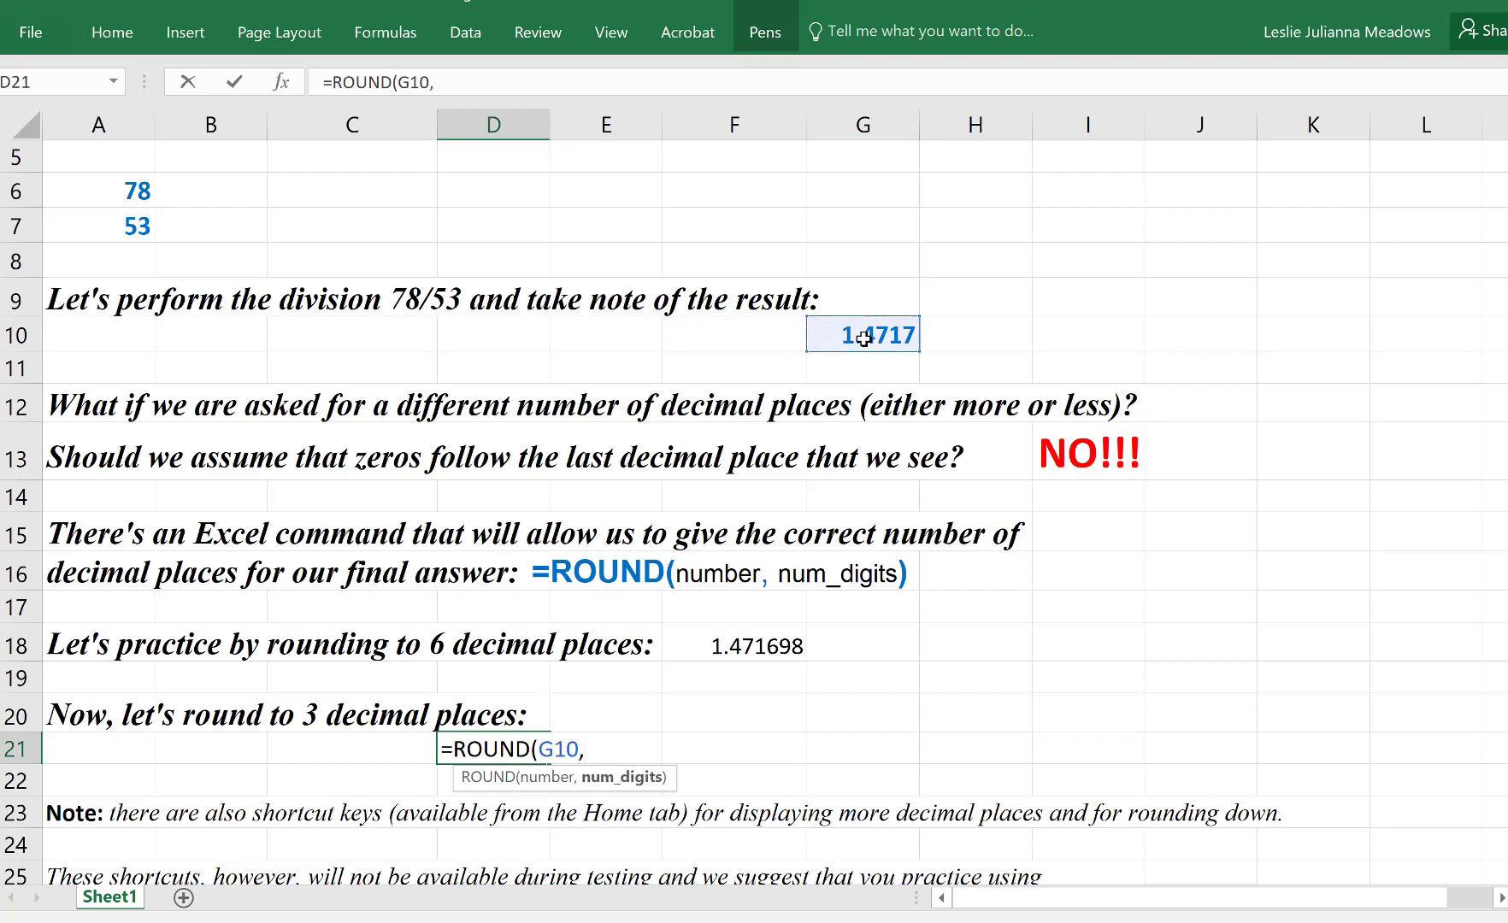
{"action": "type", "text": "3)"}
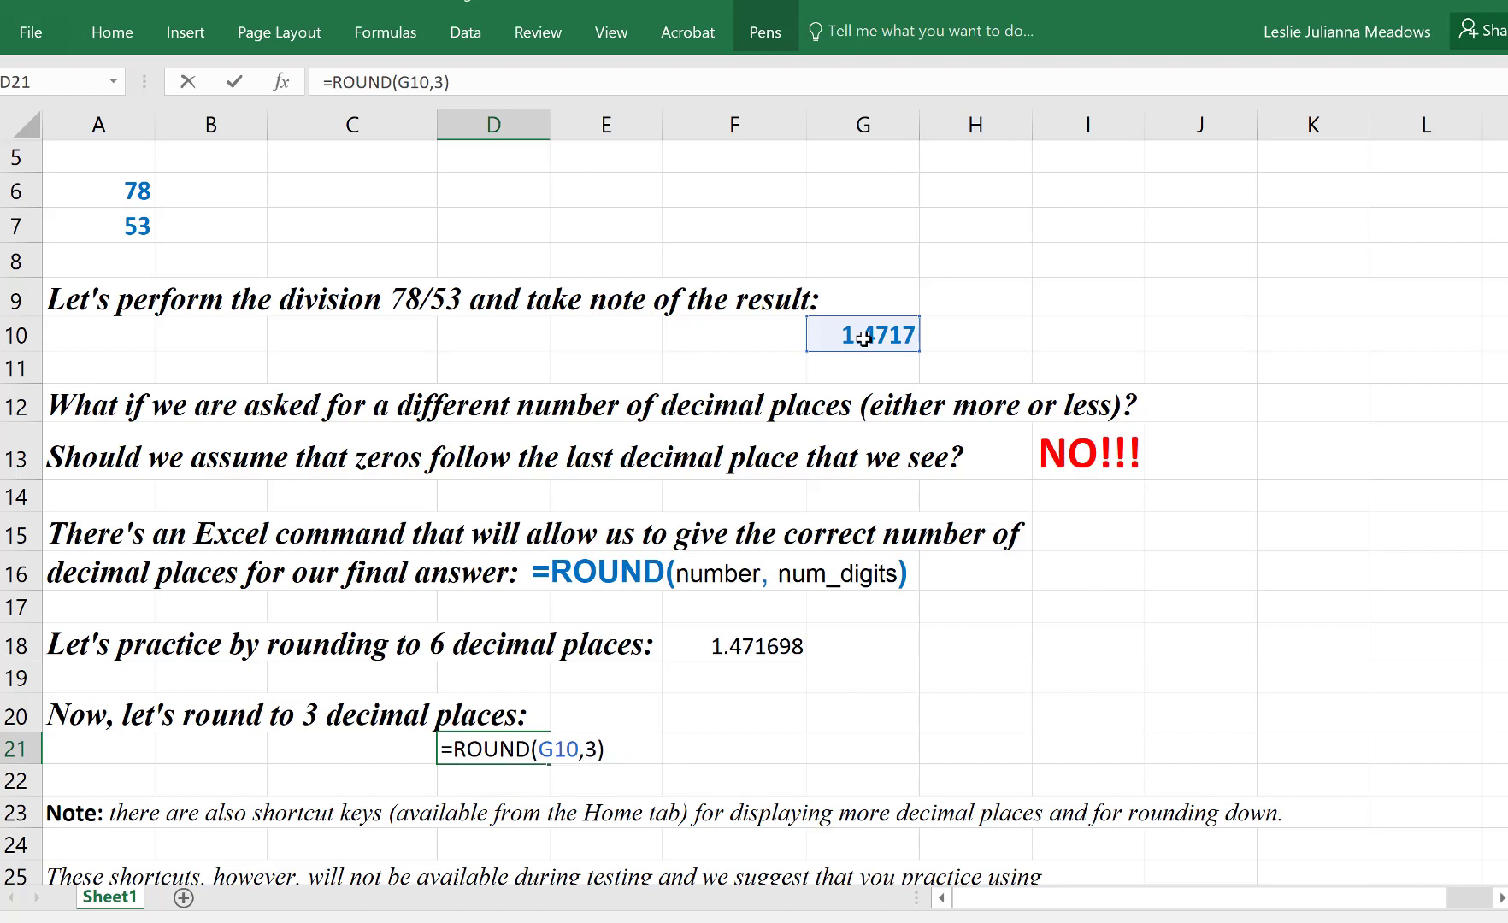
{"action": "key", "text": "Return"}
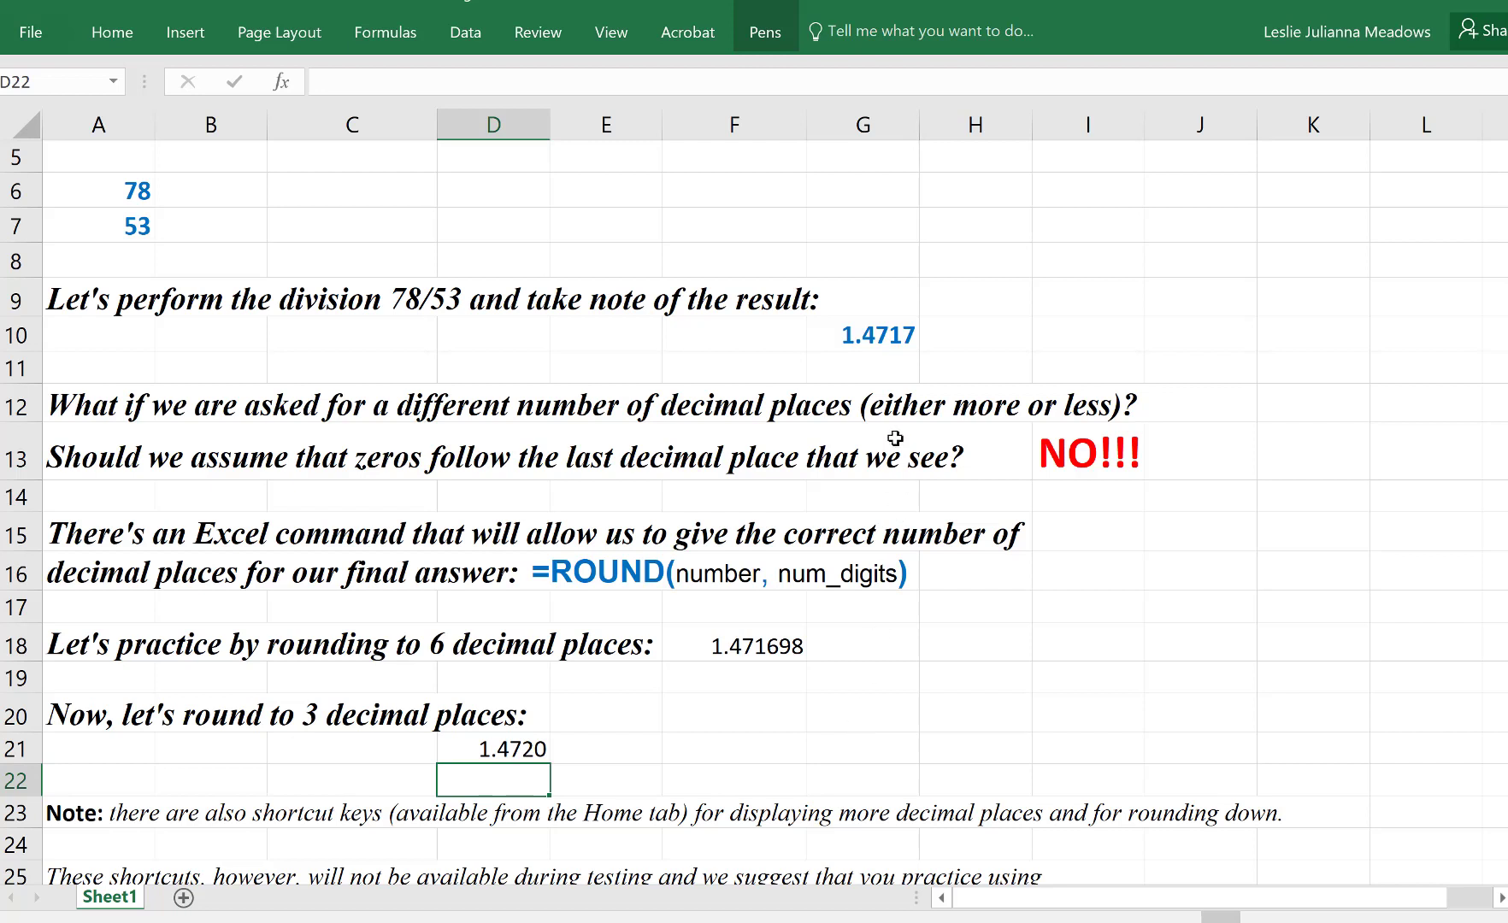
Step: Increase the number of decimal places displayed in cell G10 to seven
{"action": "left_click", "coordinate": [883, 340]}
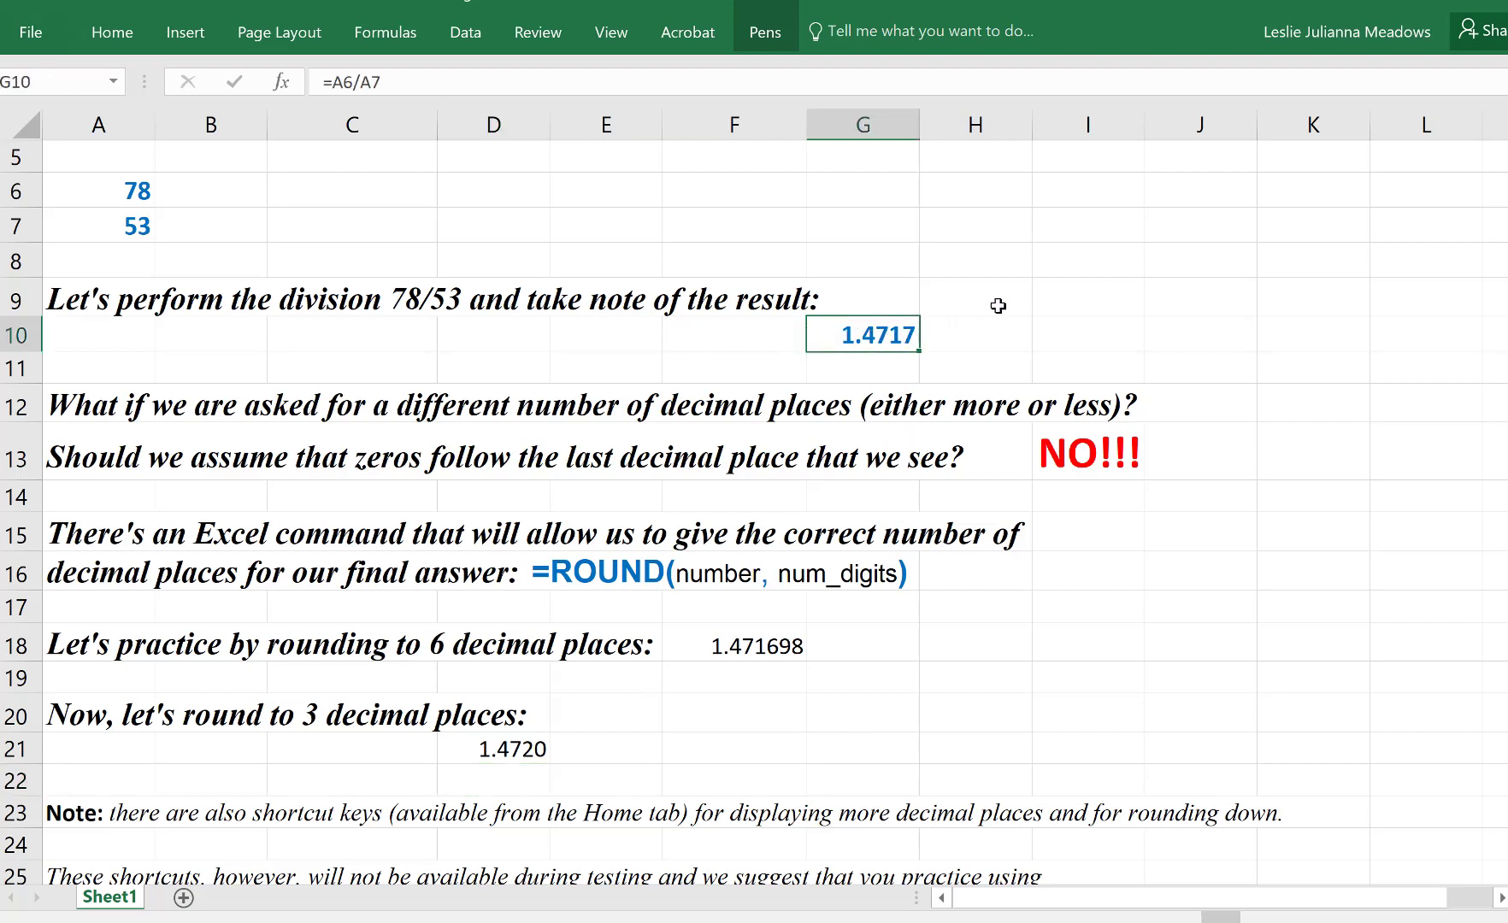
{"action": "left_click", "coordinate": [112, 32]}
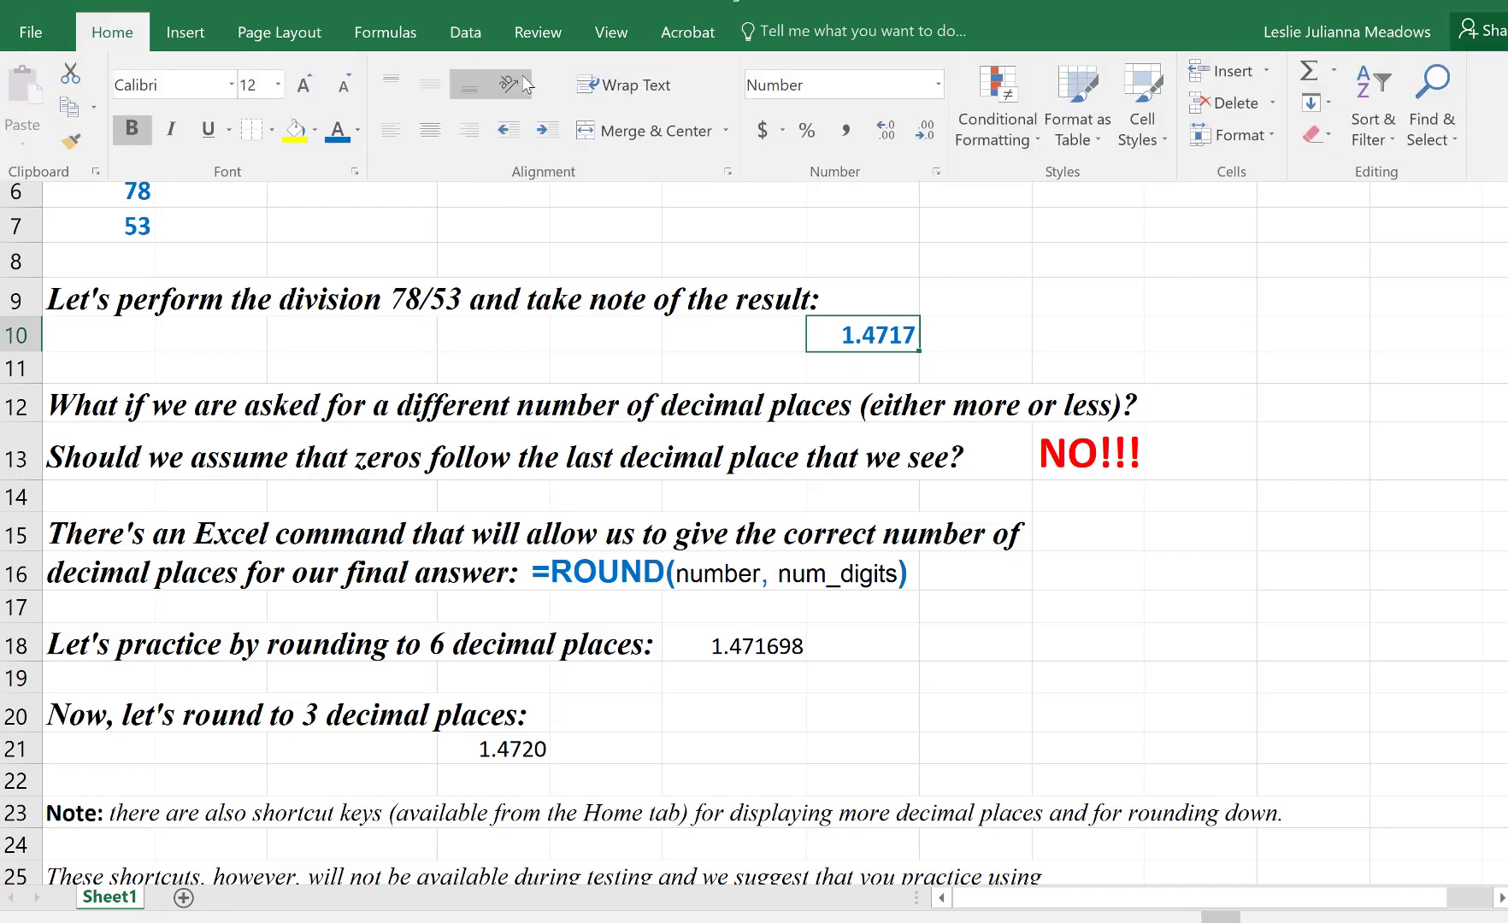
{"action": "left_click", "coordinate": [887, 137]}
{"action": "left_click", "coordinate": [887, 137]}
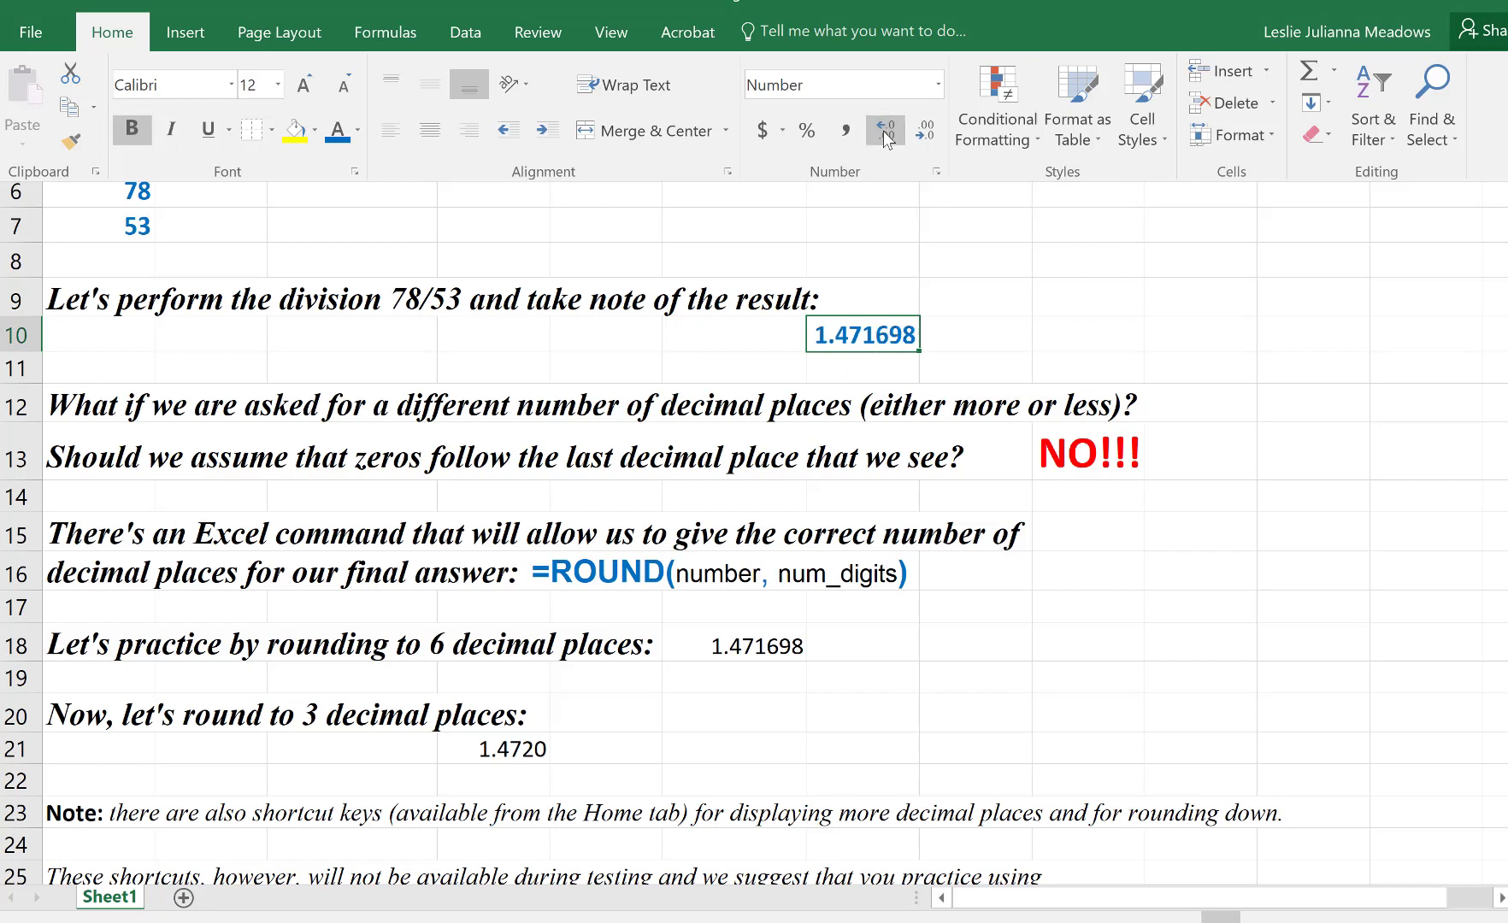
{"action": "left_click", "coordinate": [887, 137]}
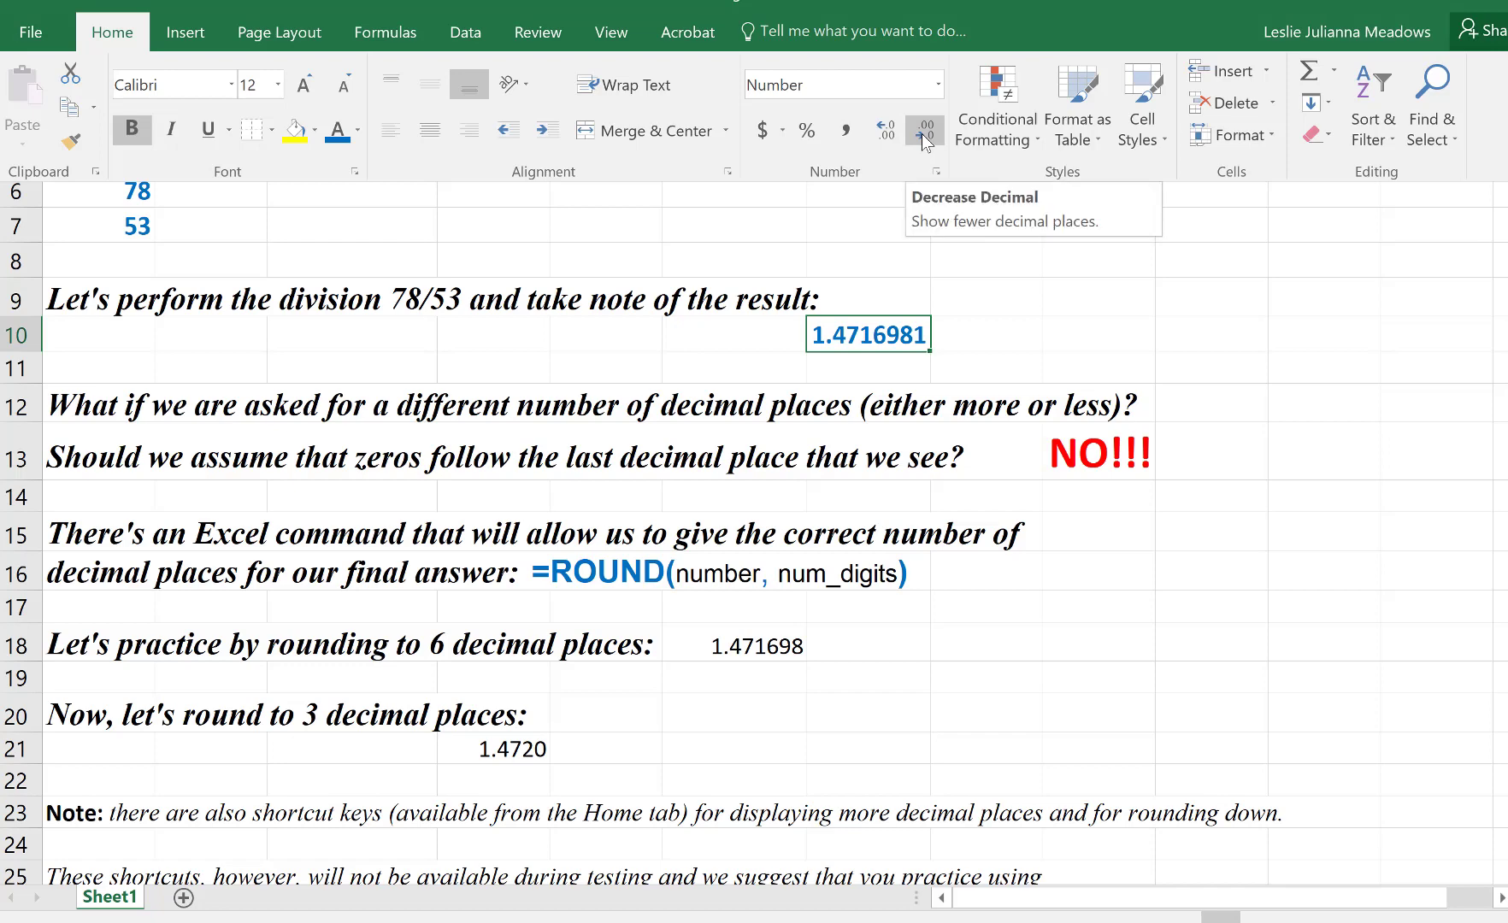
Step: Decrease the number of decimal places displayed in cell G10 to four
{"action": "left_click", "coordinate": [923, 132]}
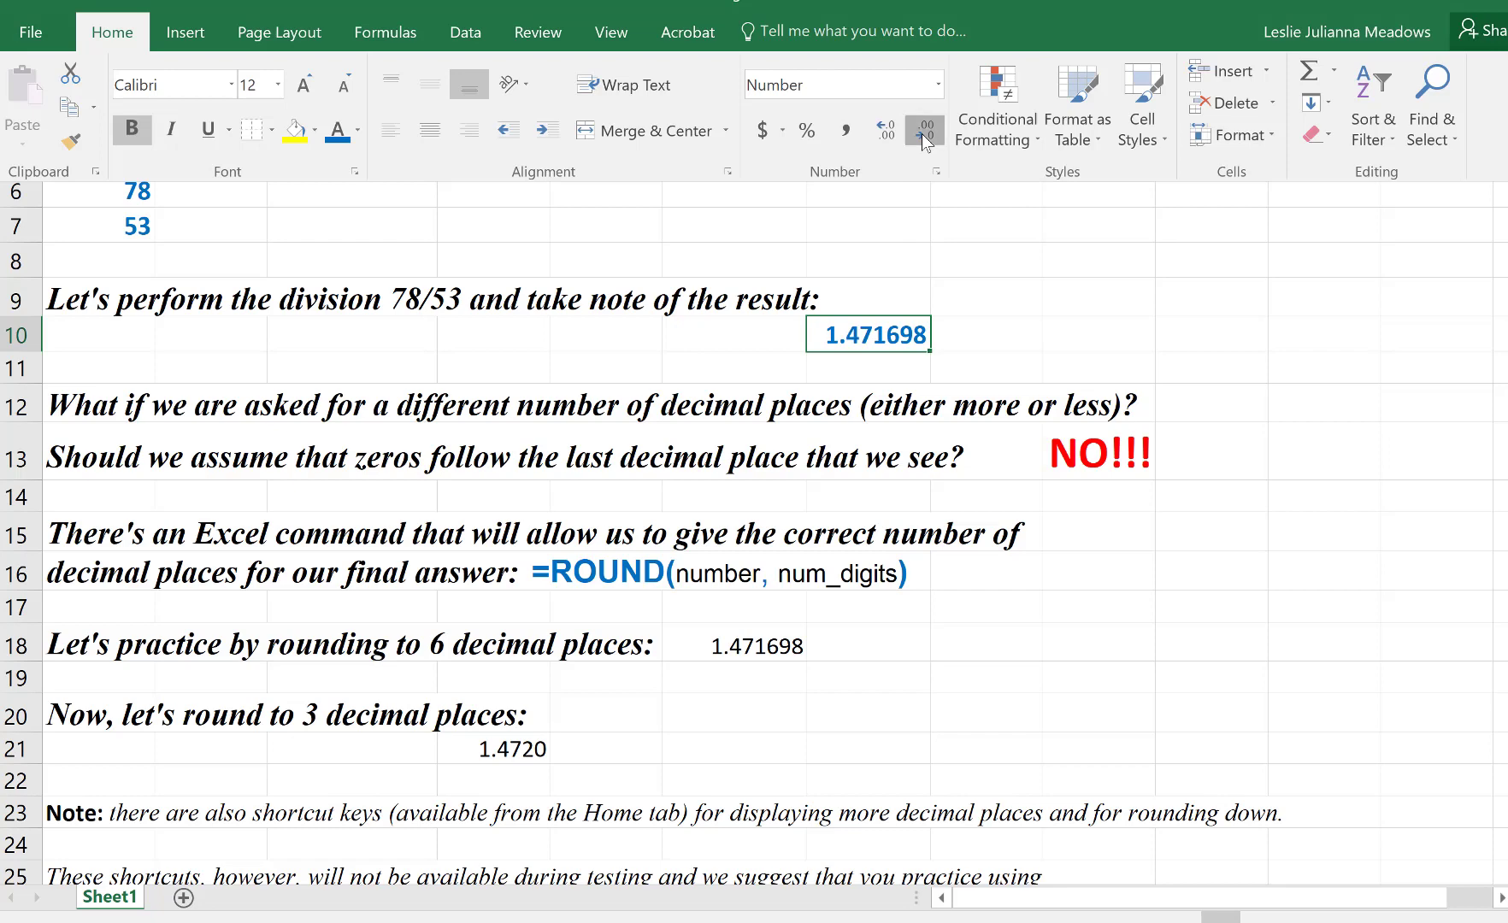
{"action": "left_click", "coordinate": [923, 133]}
{"action": "left_click", "coordinate": [923, 133]}
{"action": "left_click", "coordinate": [923, 132]}
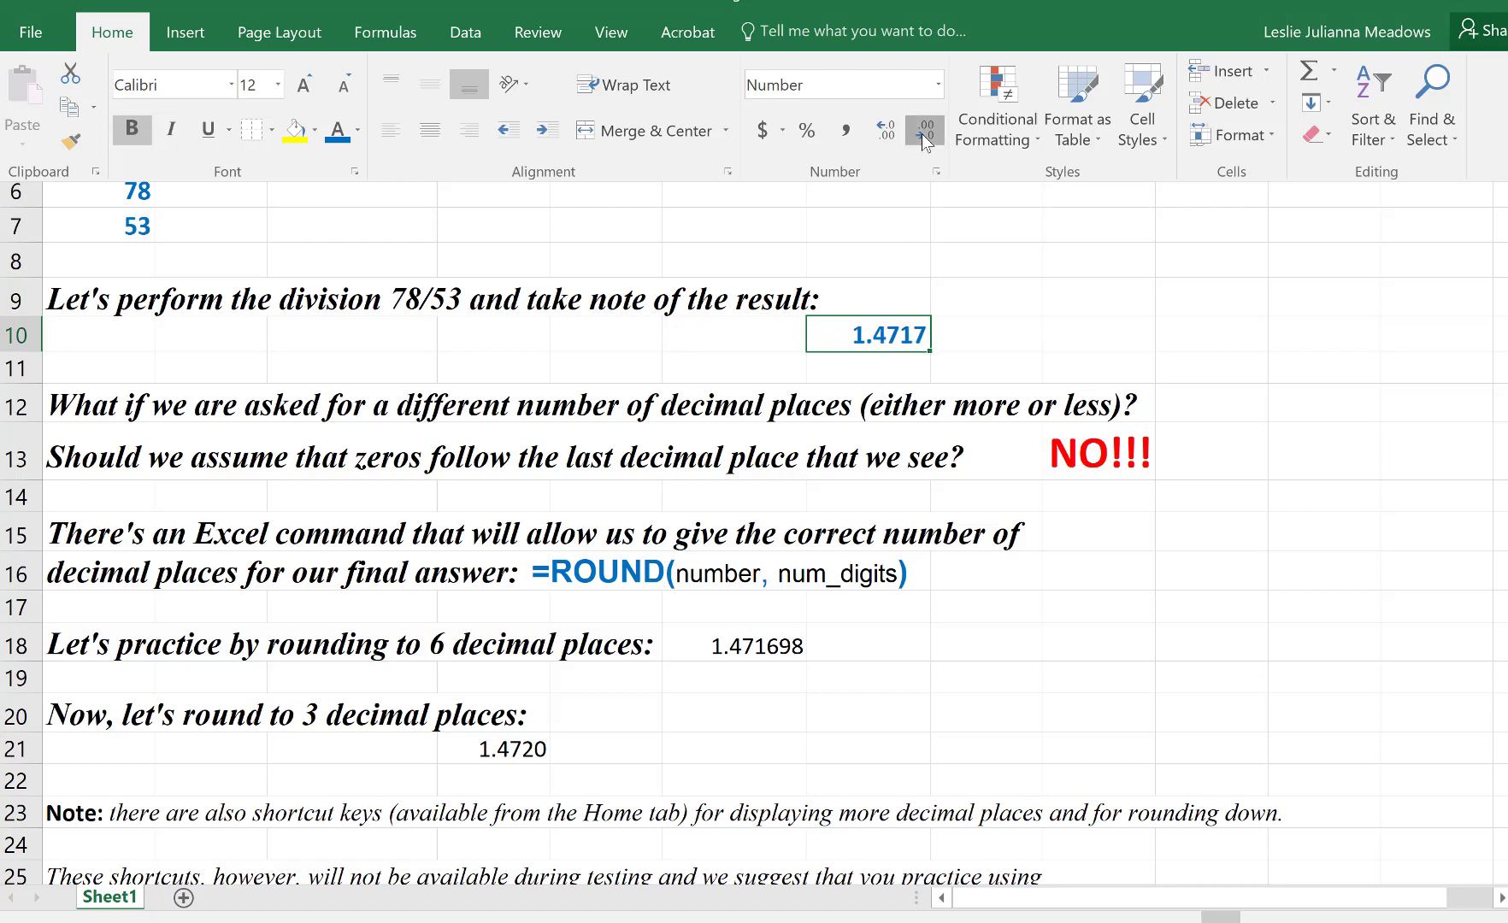